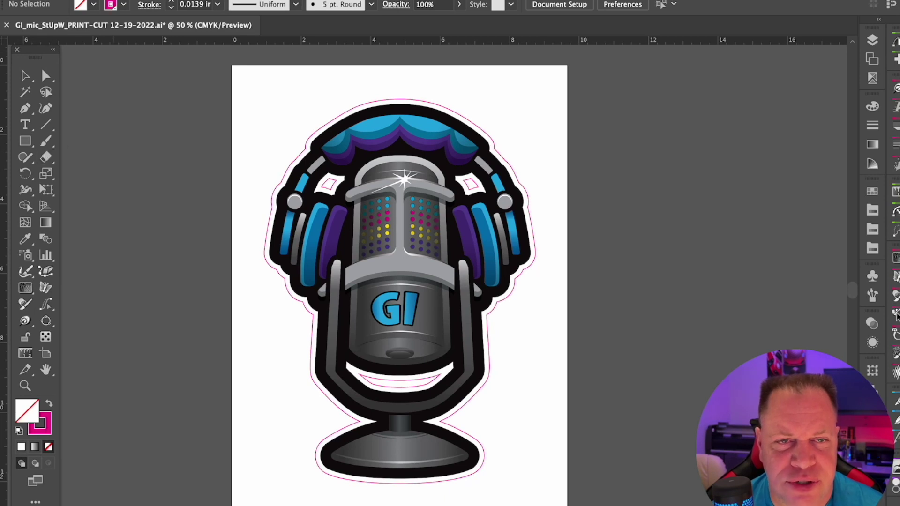
{"action": "left_click", "coordinate": [80, 0]}
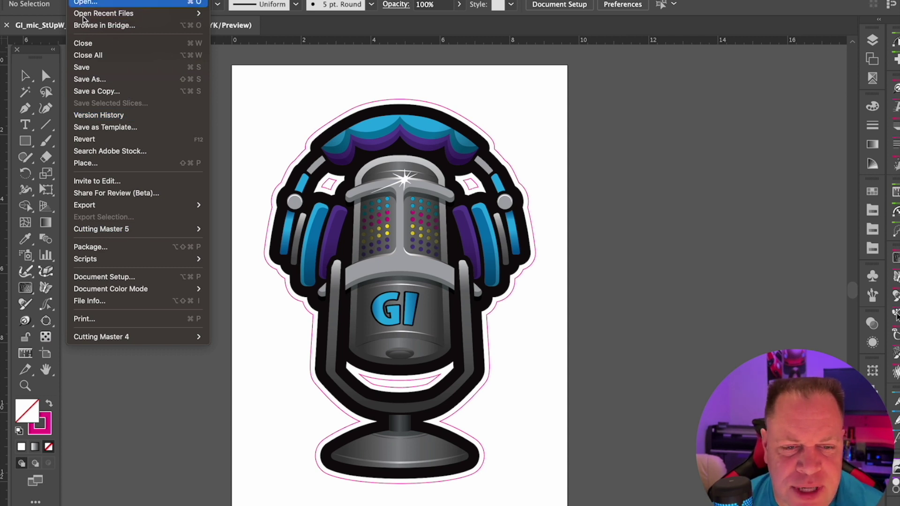
{"action": "mouse_move", "coordinate": [89, 334]}
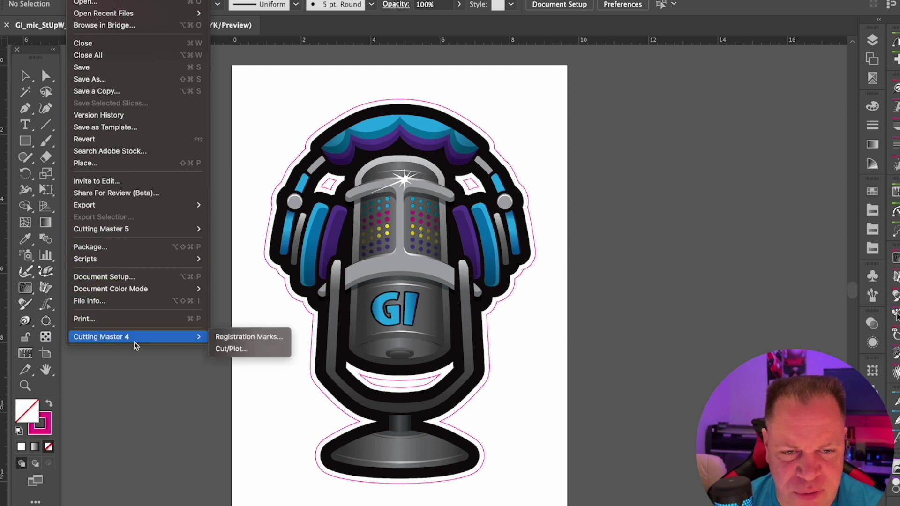
{"action": "mouse_move", "coordinate": [128, 235]}
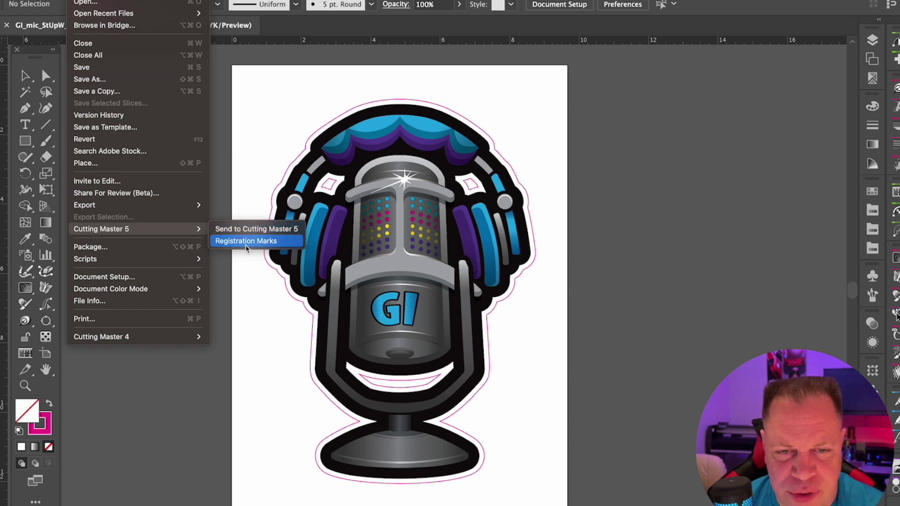
{"action": "left_click", "coordinate": [249, 160]}
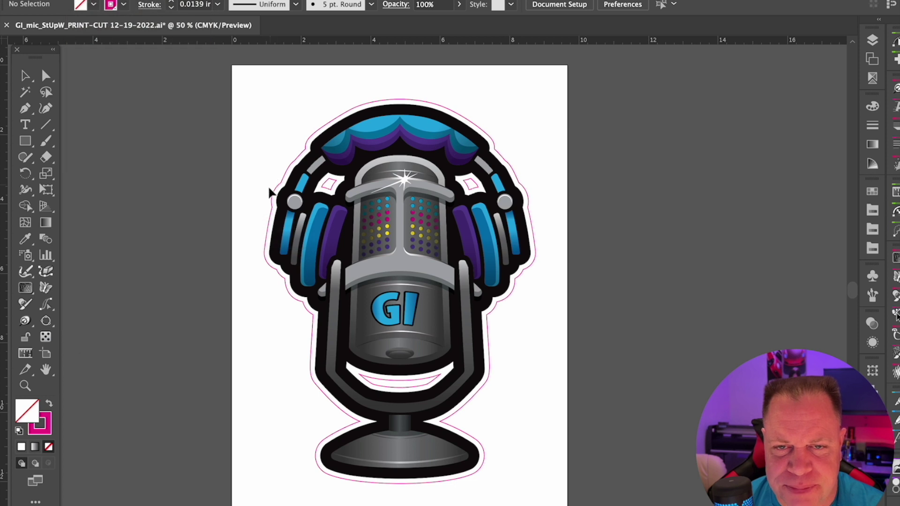
Check which layer holds the cut contour around the microphone artwork, then clear the selection.
{"action": "left_click", "coordinate": [329, 133]}
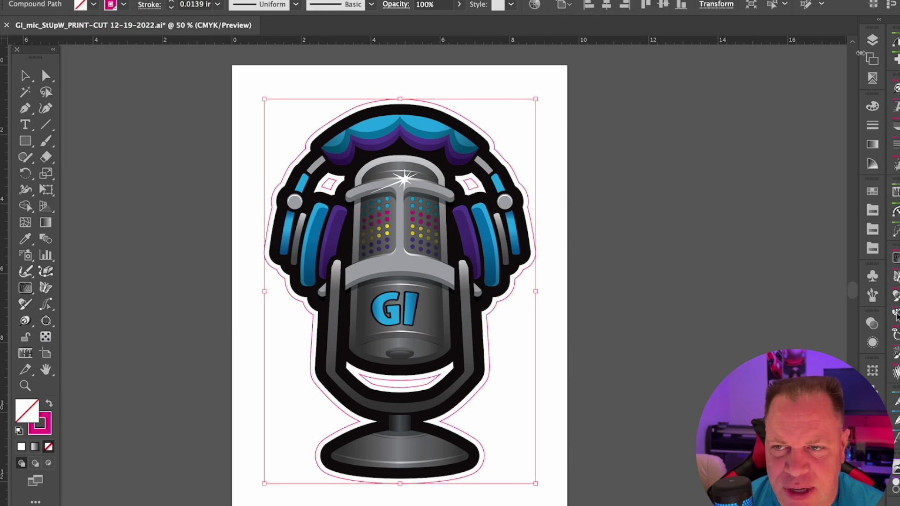
{"action": "left_click", "coordinate": [873, 40]}
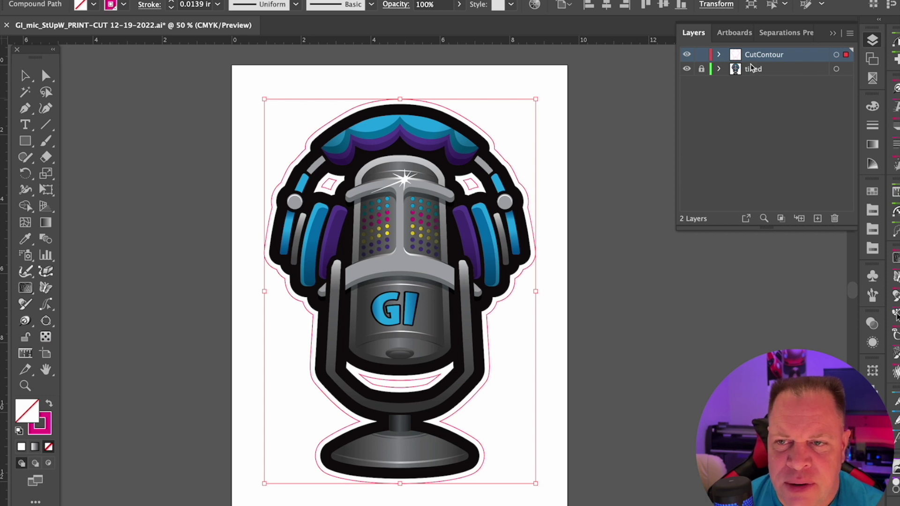
{"action": "left_click", "coordinate": [643, 72]}
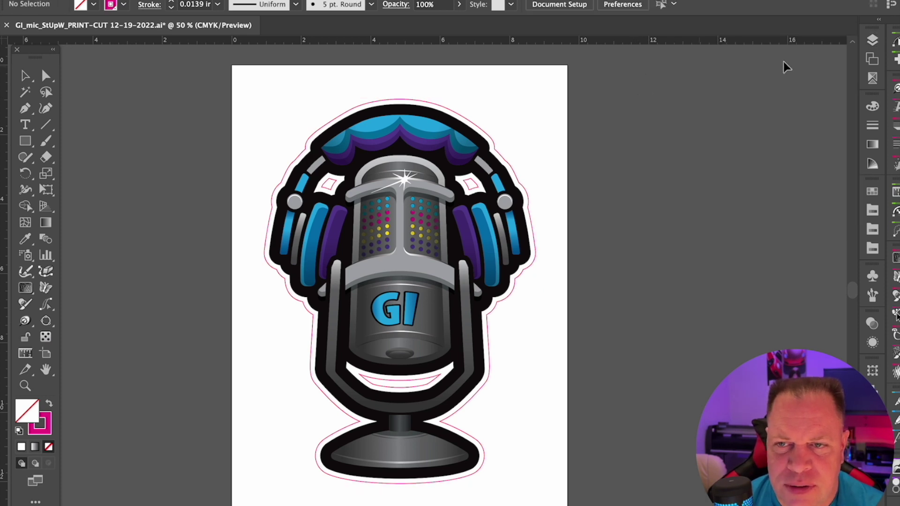
Place Graphtec 4pointsType2 registration marks for the selected cut contour, positioned relative to the page.
{"action": "right_click", "coordinate": [475, 123]}
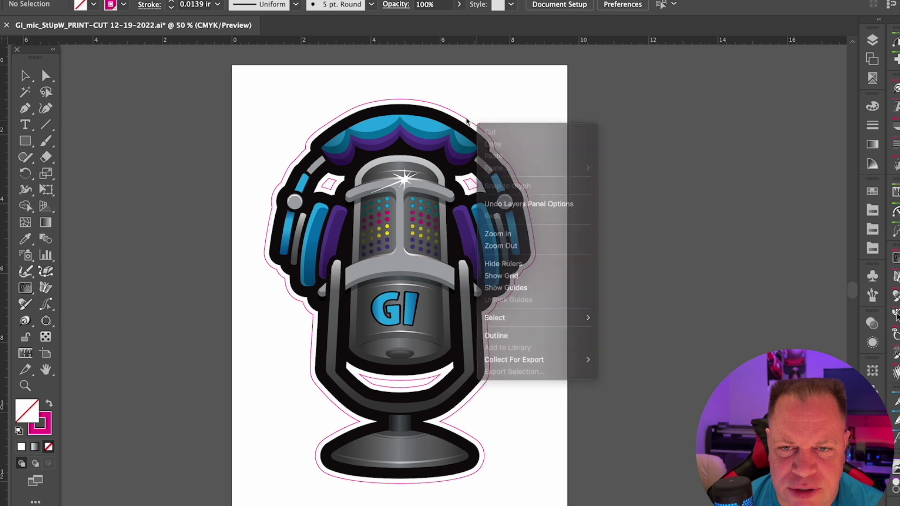
{"action": "left_click", "coordinate": [468, 123]}
{"action": "left_click", "coordinate": [470, 126]}
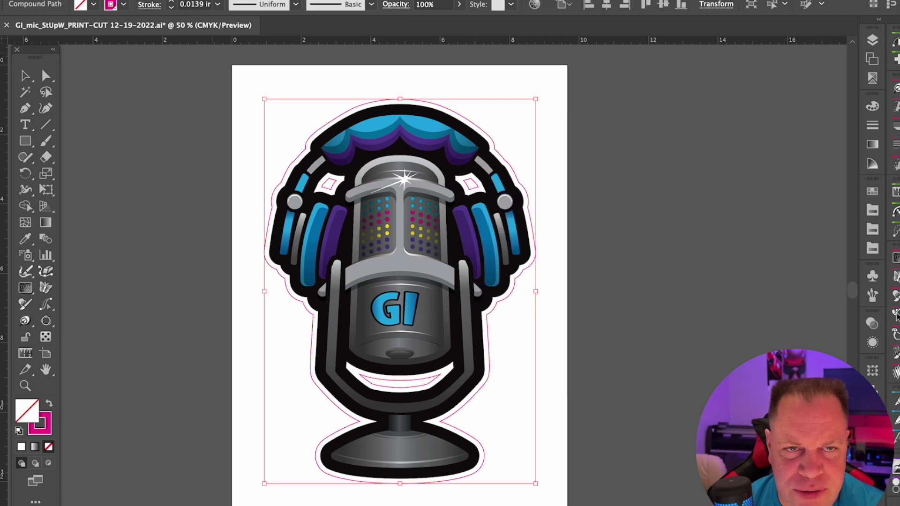
{"action": "left_click", "coordinate": [80, 0]}
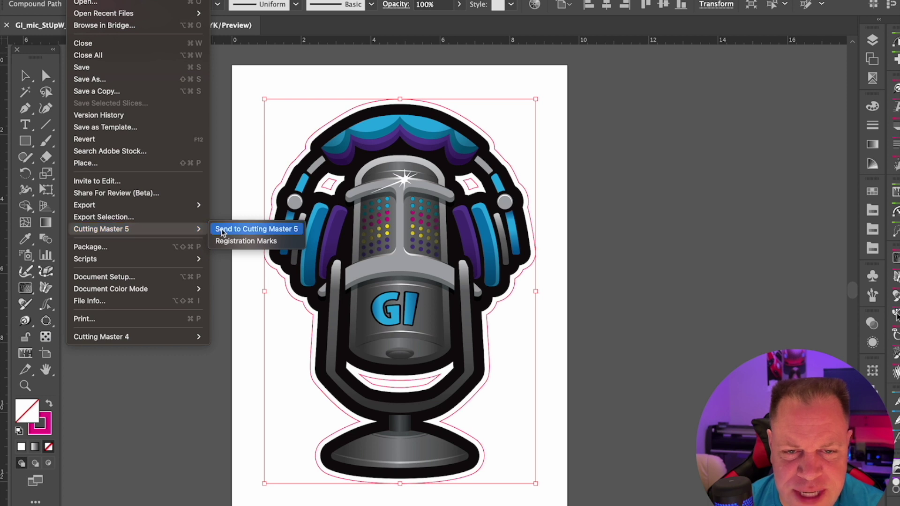
{"action": "left_click", "coordinate": [248, 241]}
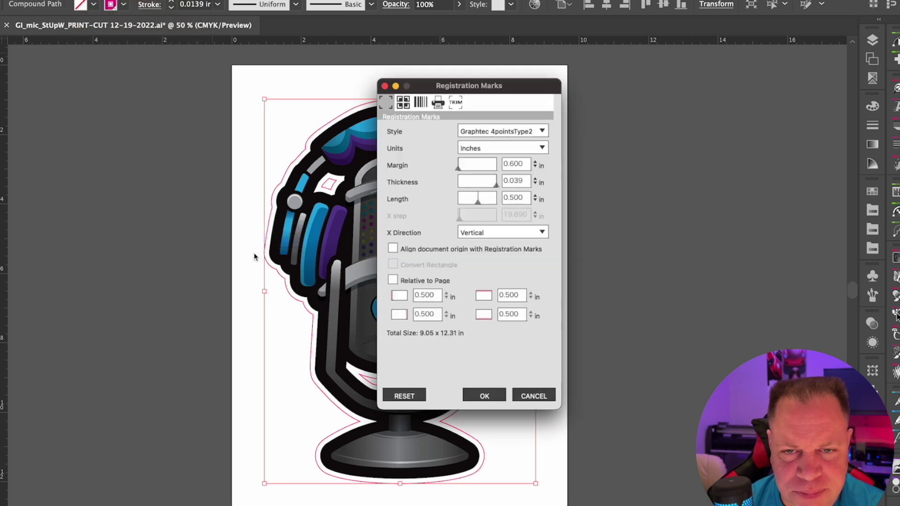
{"action": "left_click_drag", "start_coordinate": [509, 89], "coordinate": [669, 53]}
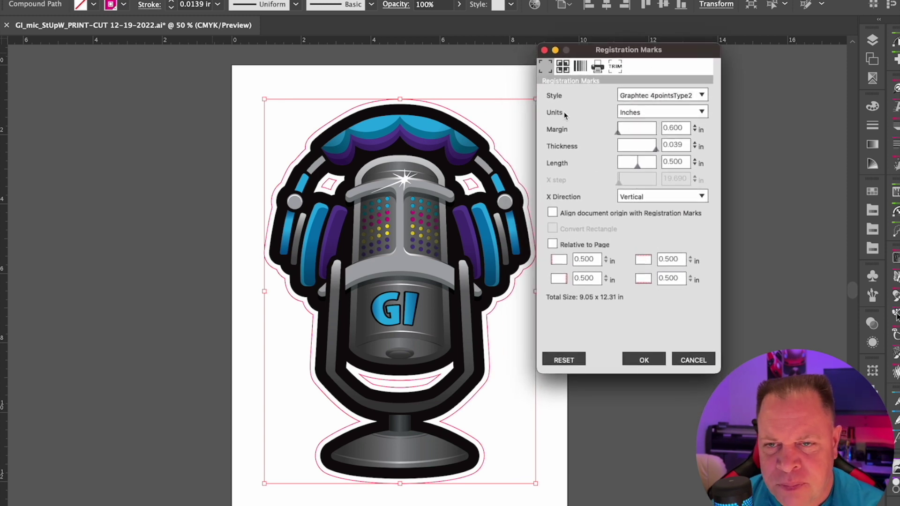
{"action": "left_click", "coordinate": [683, 96]}
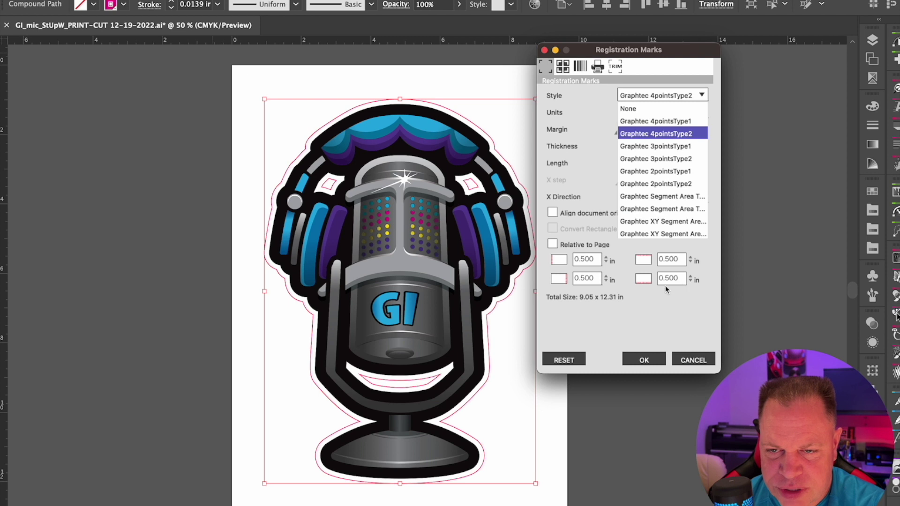
{"action": "left_click", "coordinate": [553, 245]}
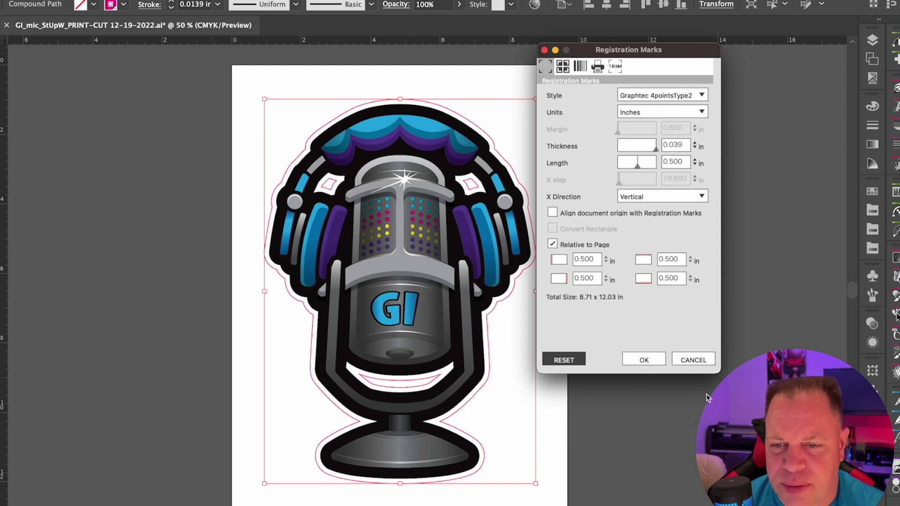
{"action": "left_click", "coordinate": [644, 360]}
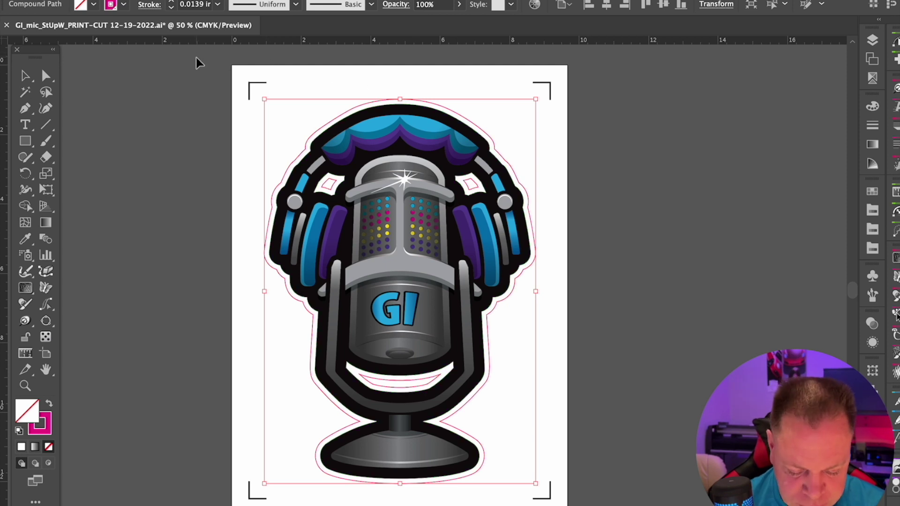
Undo the four-point marks and choose the first Graphtec XY Segment style for new Cutting Master 5 registration marks.
{"action": "key", "text": "ctrl+z"}
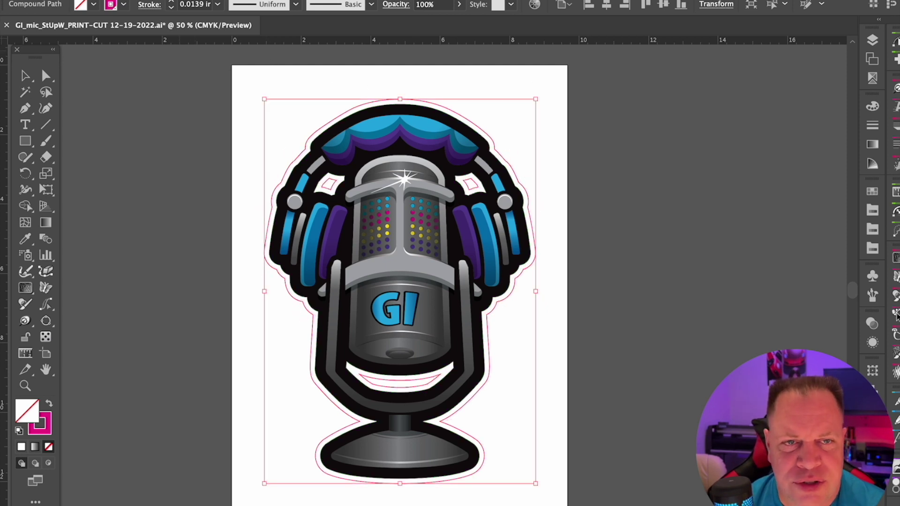
{"action": "left_click", "coordinate": [81, 0]}
{"action": "mouse_move", "coordinate": [114, 230]}
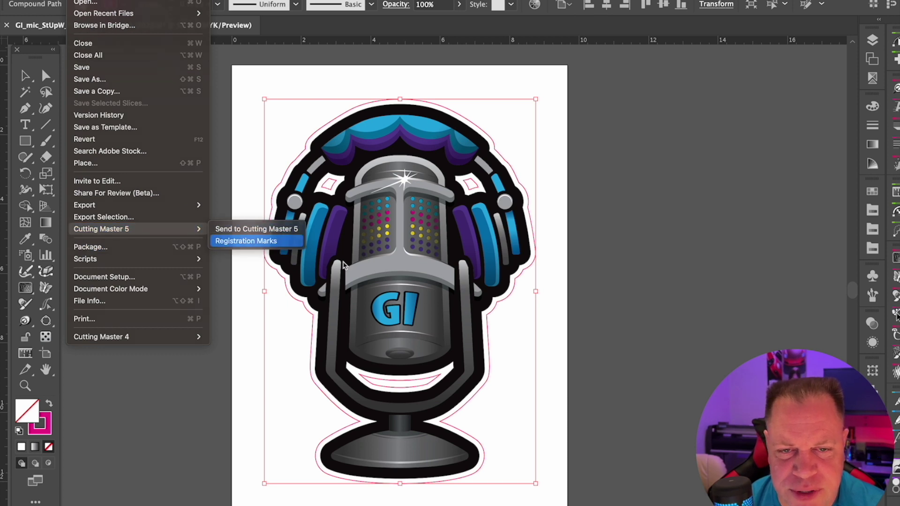
{"action": "left_click", "coordinate": [249, 241]}
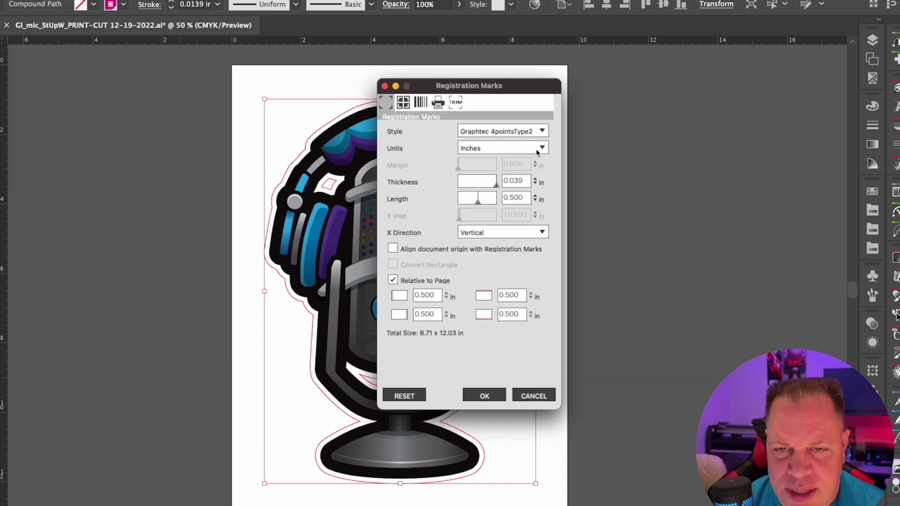
{"action": "left_click", "coordinate": [542, 132]}
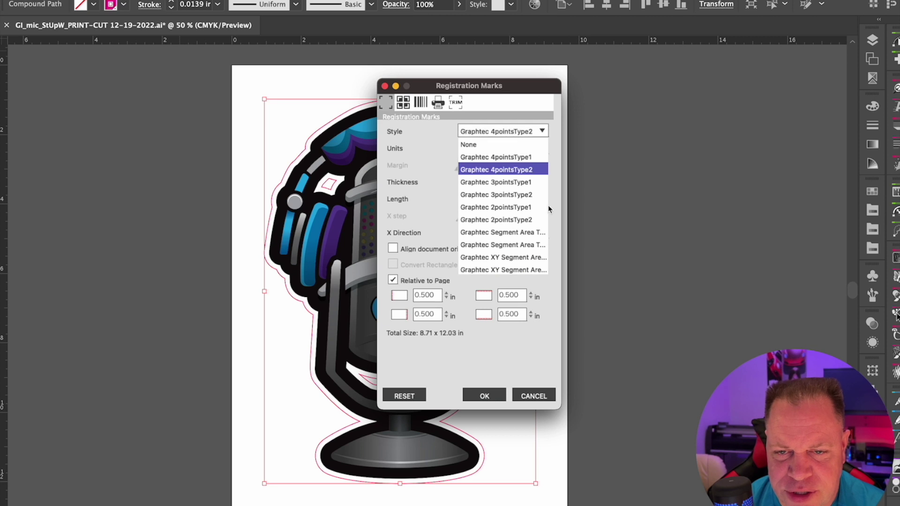
{"action": "left_click", "coordinate": [533, 258]}
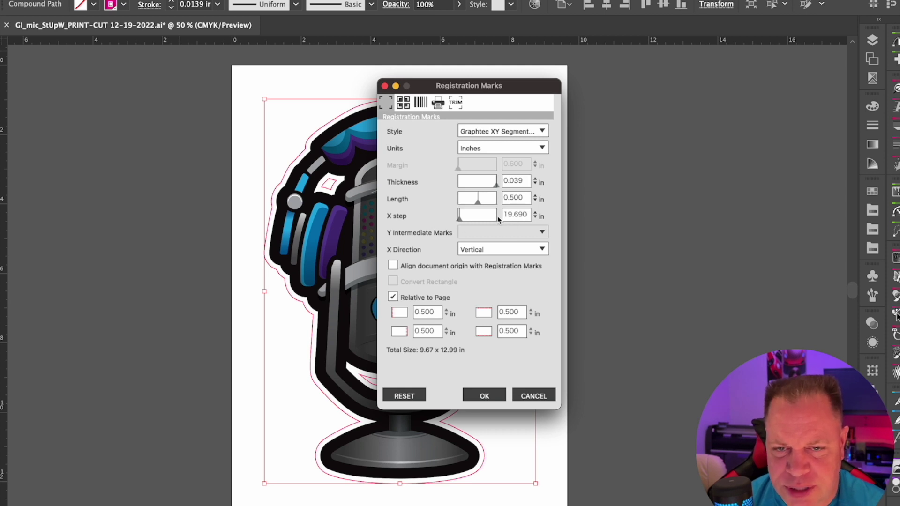
Set the marks' X step to 4 in, place them around the artwork and deselect the contour.
{"action": "left_click_drag", "start_coordinate": [504, 216], "coordinate": [545, 217]}
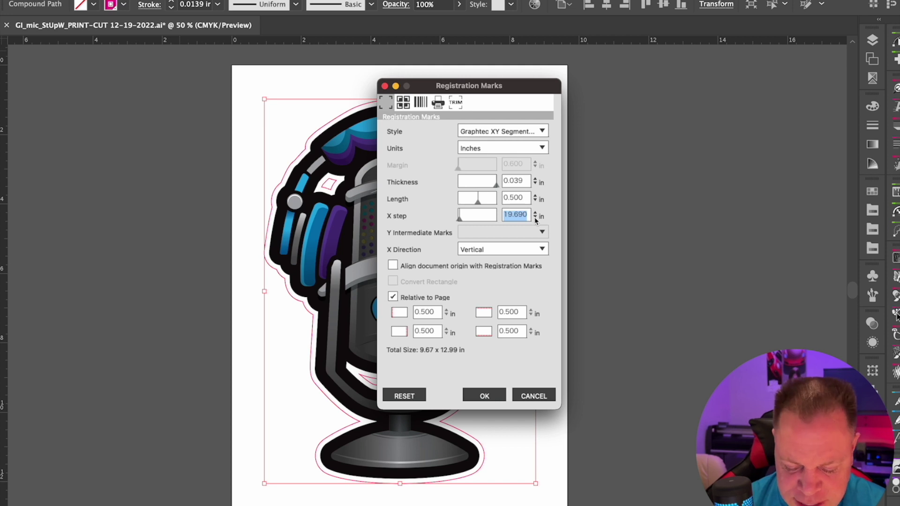
{"action": "type", "text": "4"}
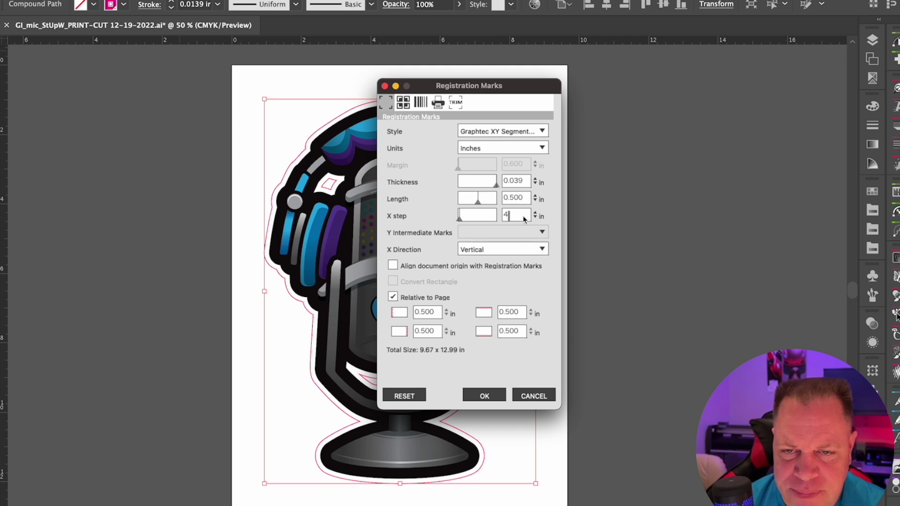
{"action": "left_click", "coordinate": [483, 395]}
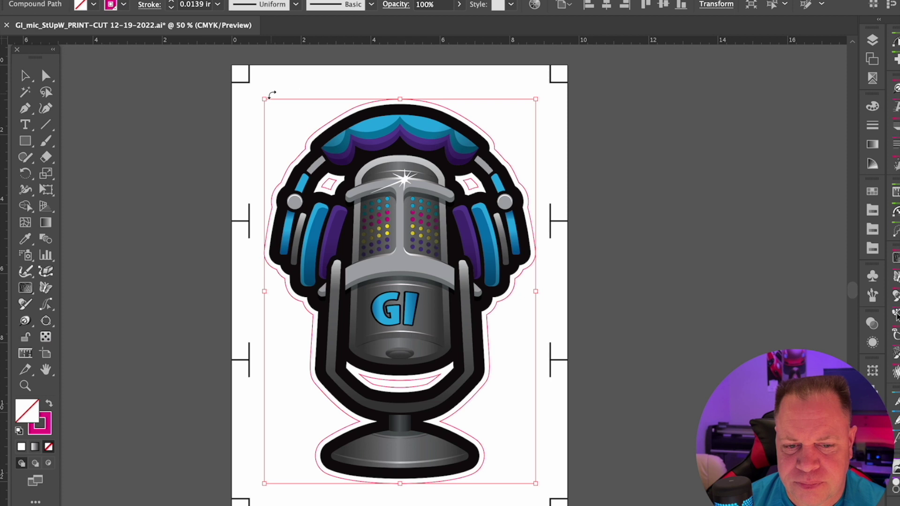
{"action": "left_click", "coordinate": [212, 80]}
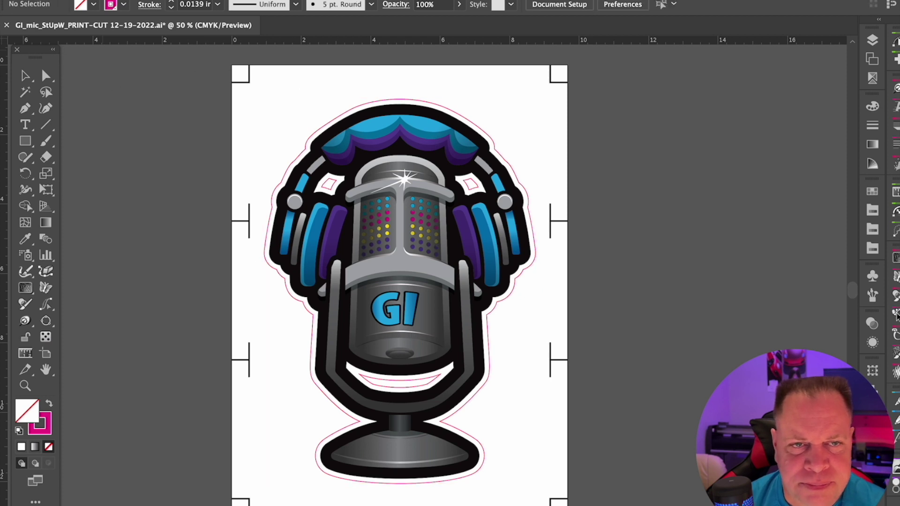
Send the artwork with its registration marks to Cutting Master 5 and poll the cutter's media size.
{"action": "left_click", "coordinate": [78, 1]}
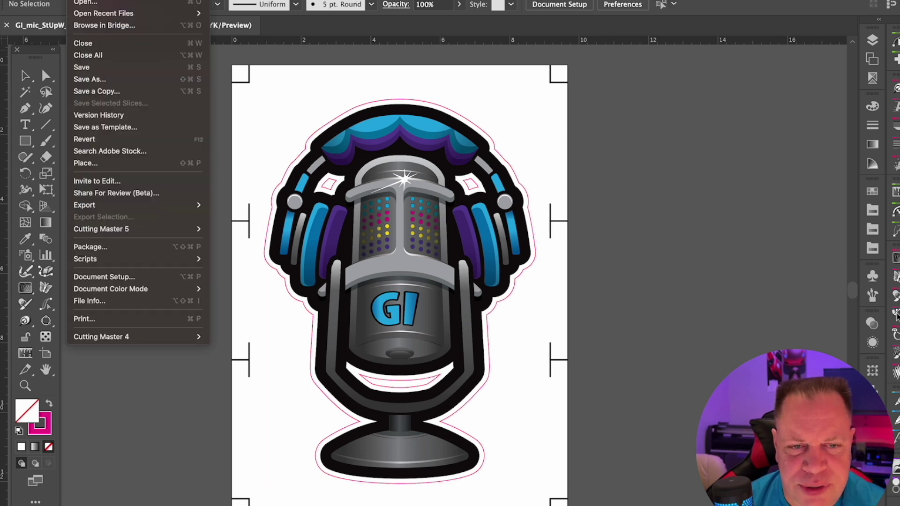
{"action": "mouse_move", "coordinate": [116, 208]}
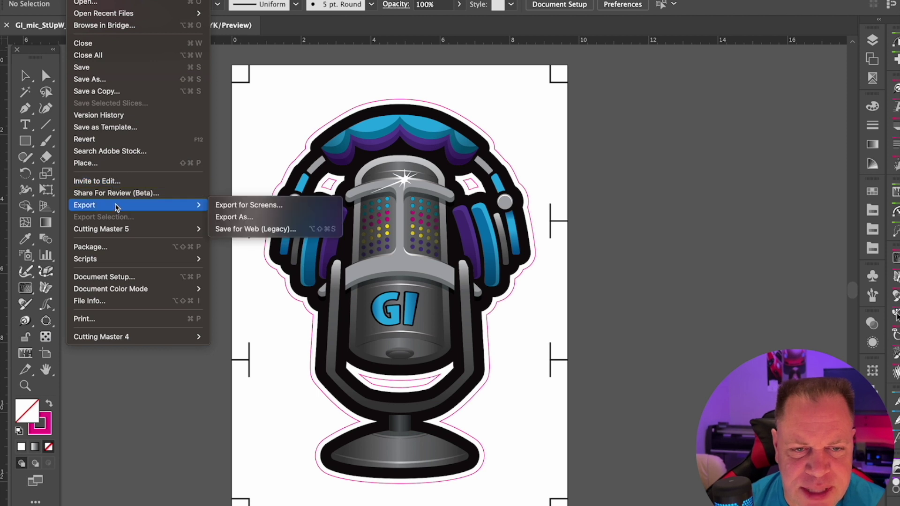
{"action": "mouse_move", "coordinate": [119, 230]}
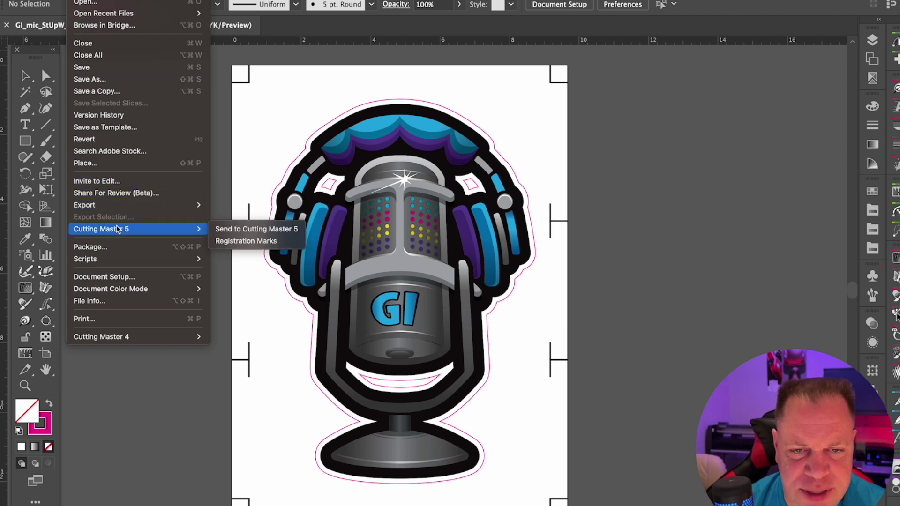
{"action": "left_click", "coordinate": [245, 231]}
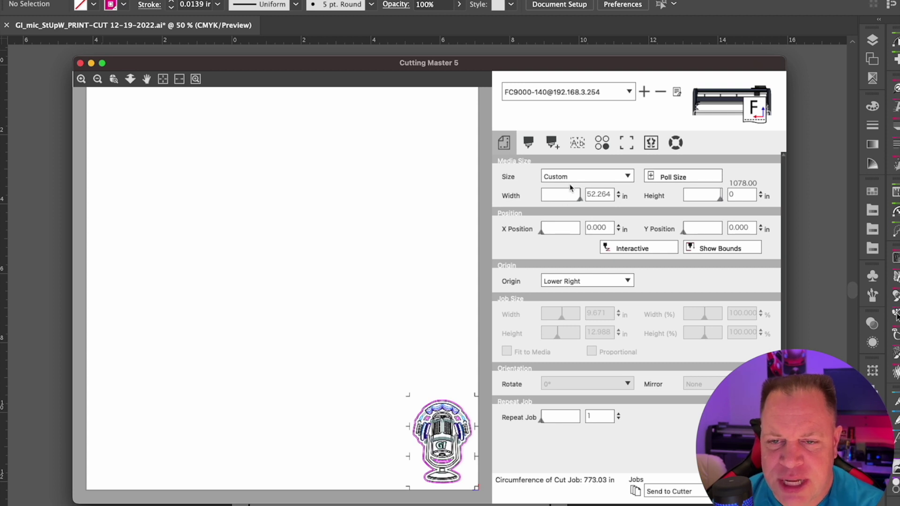
{"action": "left_click", "coordinate": [672, 178]}
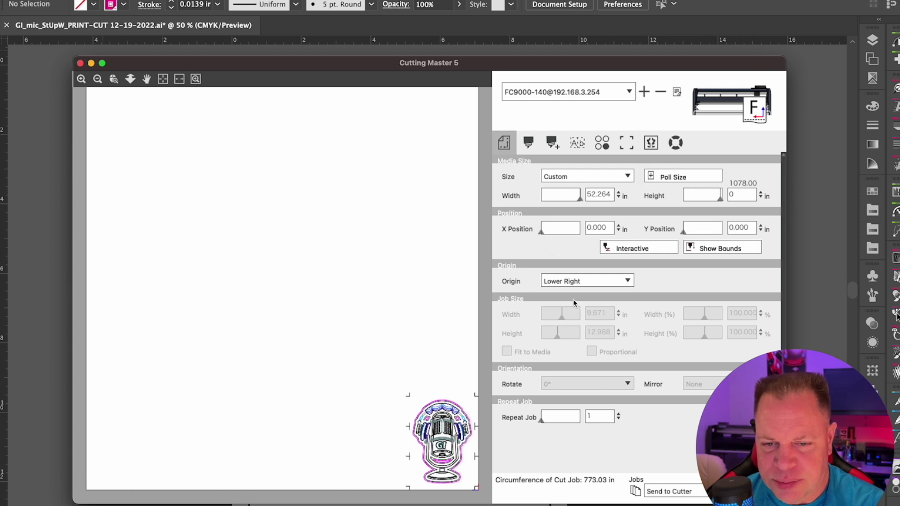
Reposition the cut job interactively on the media to X 0.073 in and Y 0.145 in.
{"action": "mouse_move", "coordinate": [432, 422]}
{"action": "left_mouse_down"}
{"action": "mouse_move", "coordinate": [405, 422]}
{"action": "mouse_move", "coordinate": [432, 417]}
{"action": "left_mouse_up"}
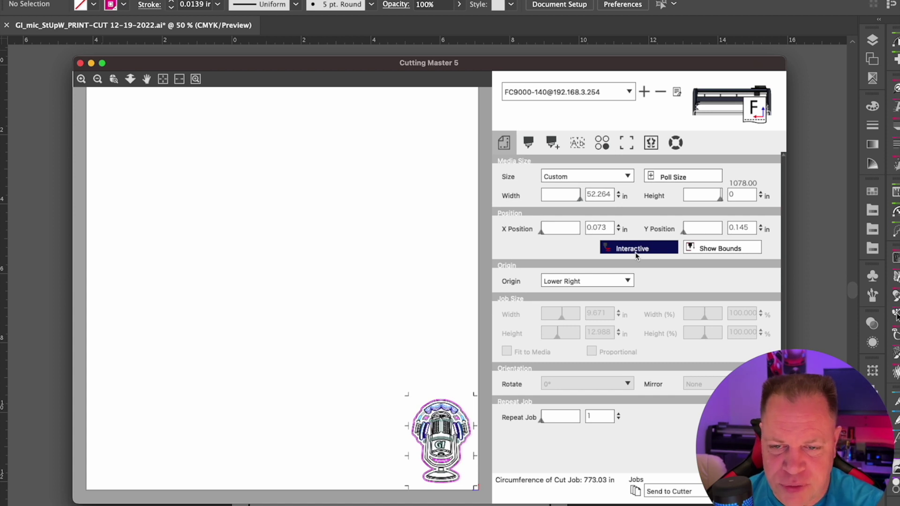
{"action": "scroll", "coordinate": [631, 311], "scroll_direction": "down", "scroll_amount": 3}
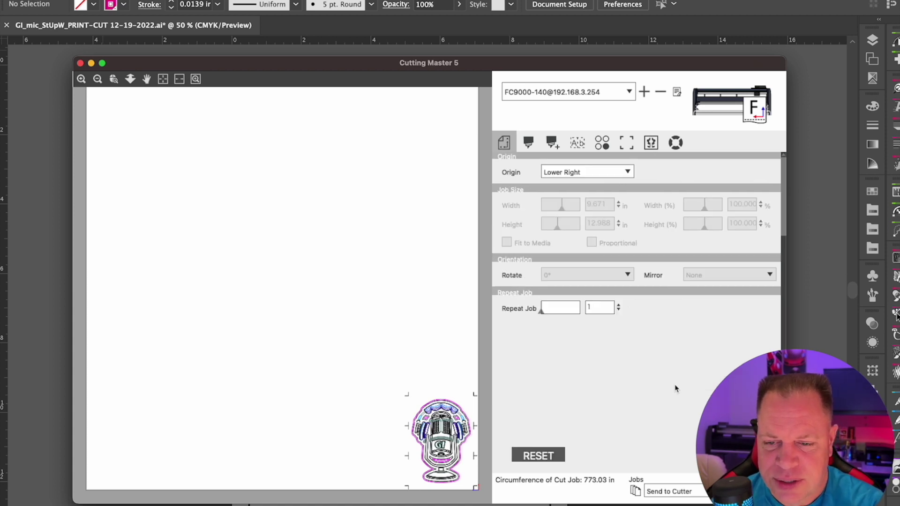
{"action": "scroll", "coordinate": [675, 388], "scroll_direction": "up", "scroll_amount": 3}
{"action": "left_click_drag", "start_coordinate": [421, 65], "coordinate": [332, 61]}
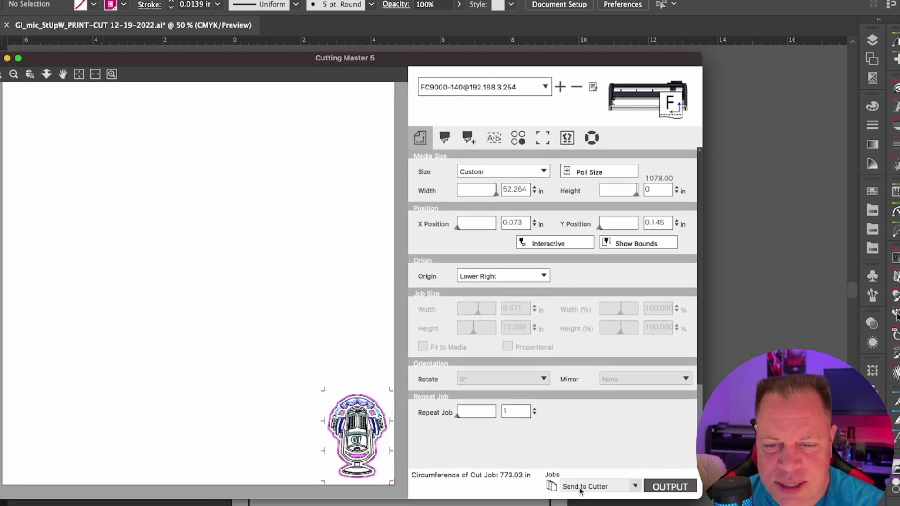
{"action": "left_click", "coordinate": [634, 488]}
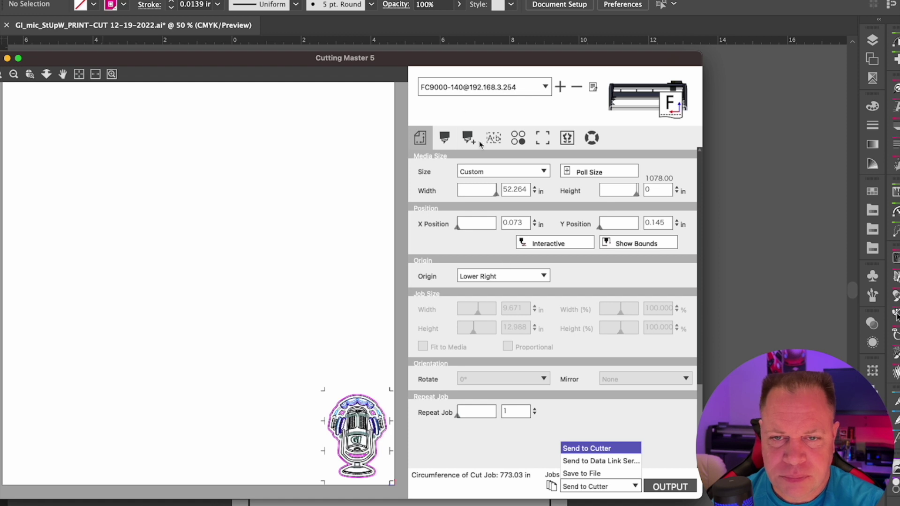
{"action": "left_click", "coordinate": [452, 120]}
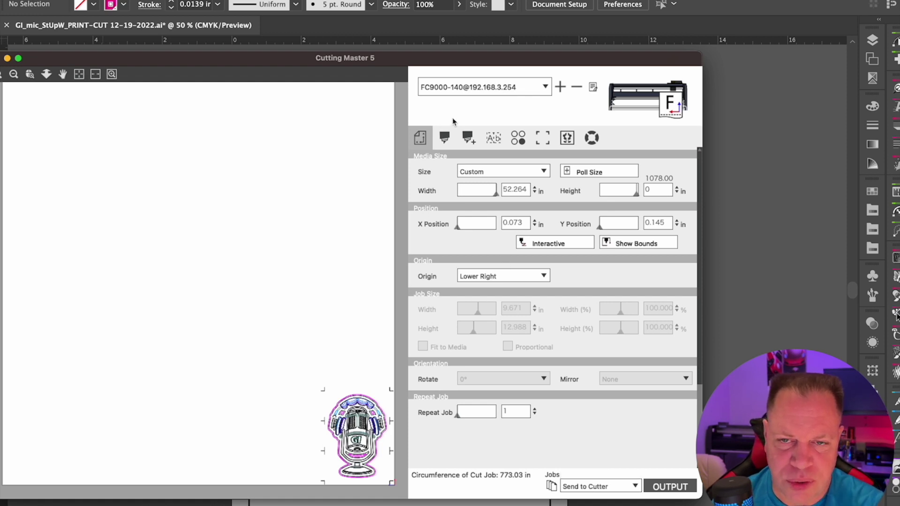
Organize the driver options by layer, exclude the tilted layer so only CutContour is cut, and enable the driver options.
{"action": "left_click", "coordinate": [445, 139]}
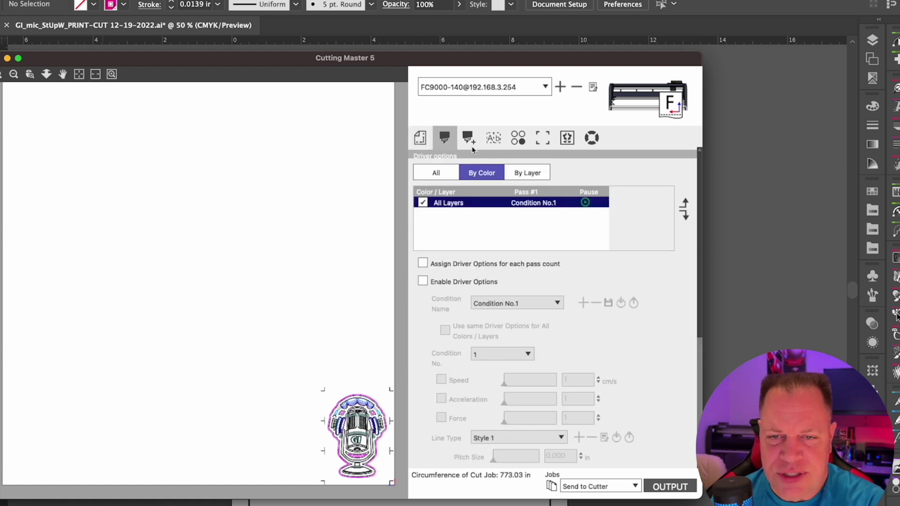
{"action": "left_click", "coordinate": [439, 173]}
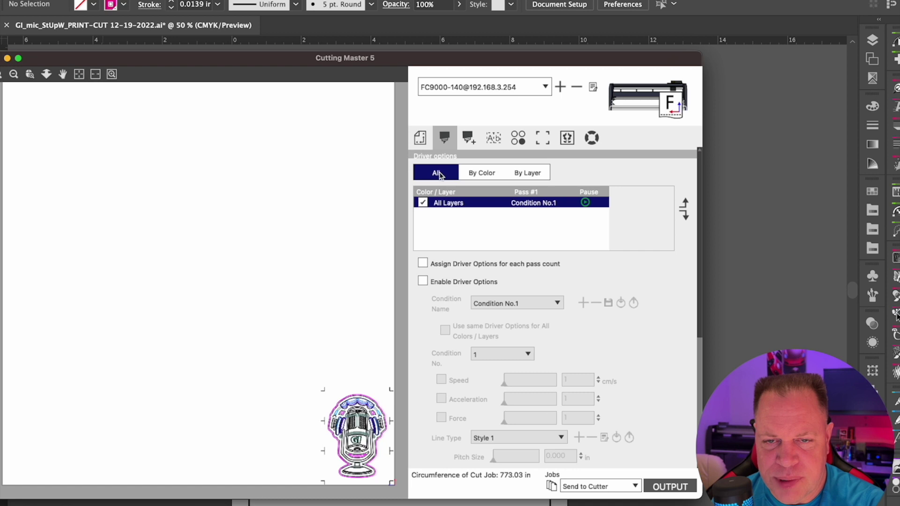
{"action": "left_click", "coordinate": [474, 175]}
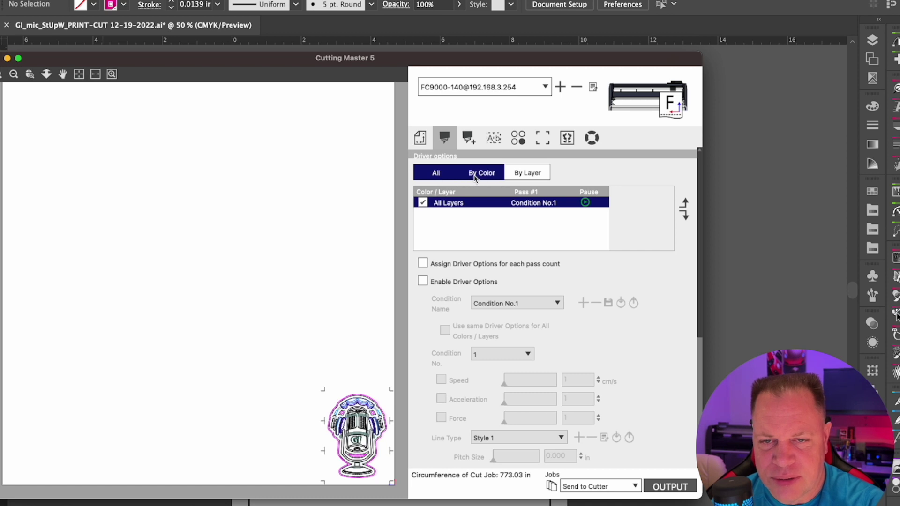
{"action": "left_click", "coordinate": [527, 173]}
{"action": "left_click", "coordinate": [459, 214]}
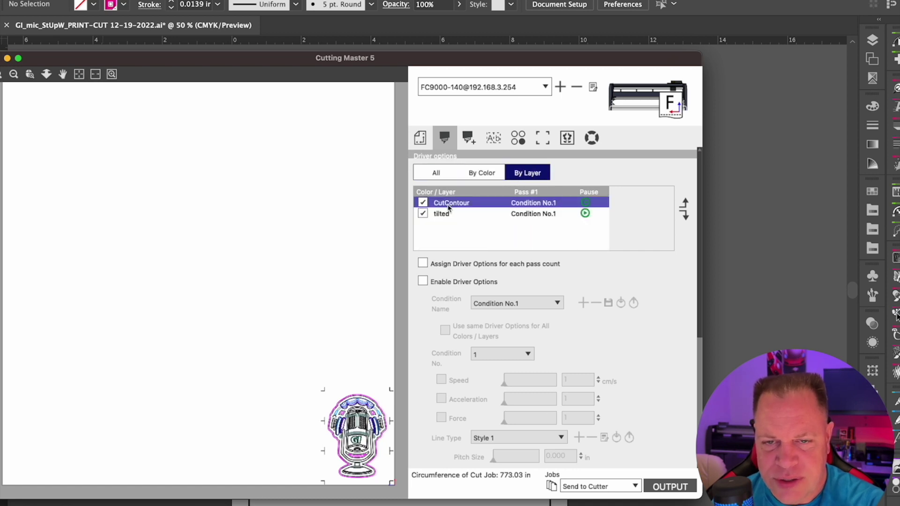
{"action": "left_click", "coordinate": [423, 214]}
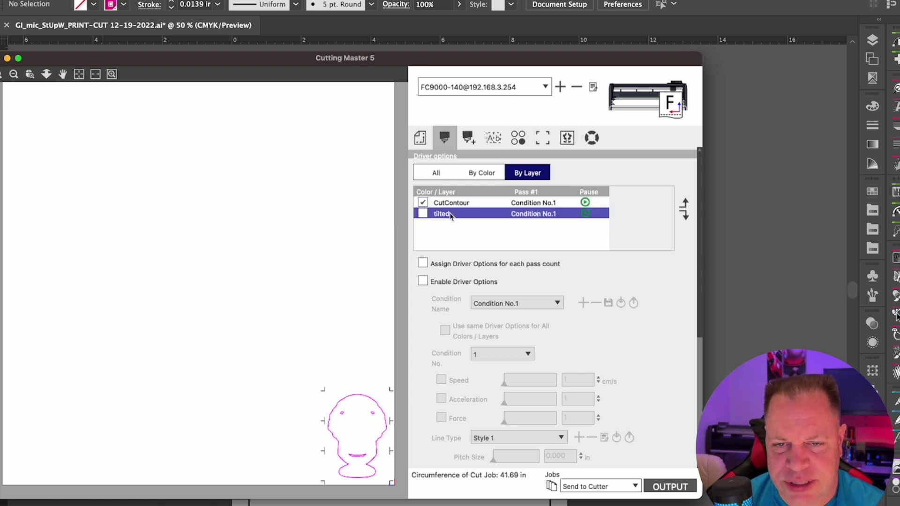
{"action": "left_click", "coordinate": [422, 213]}
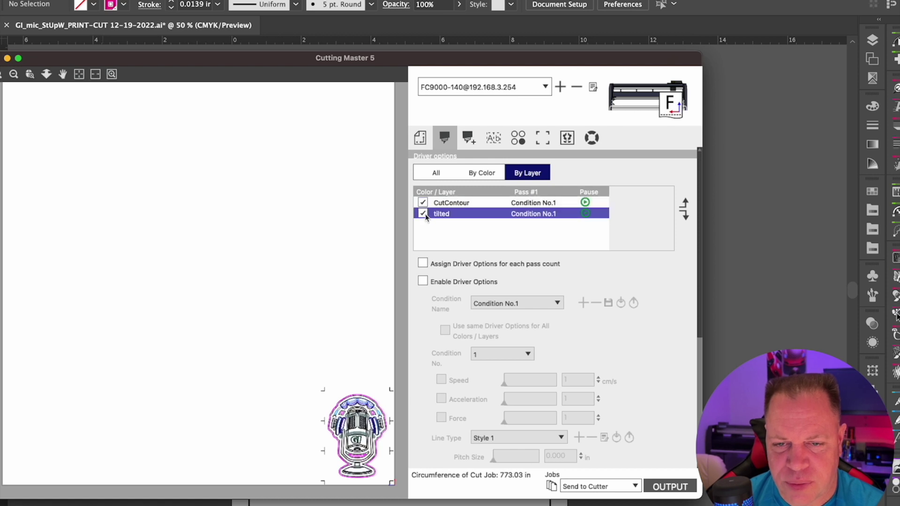
{"action": "left_click", "coordinate": [422, 215]}
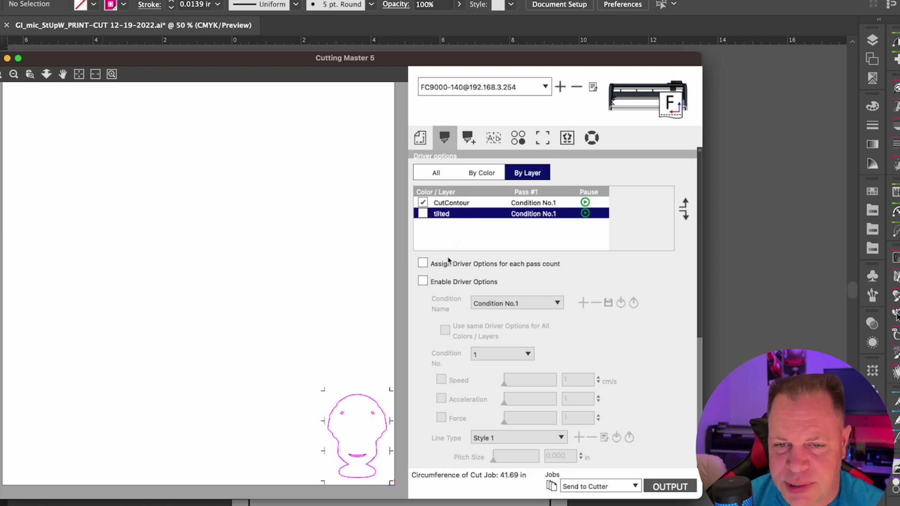
{"action": "left_click", "coordinate": [425, 285]}
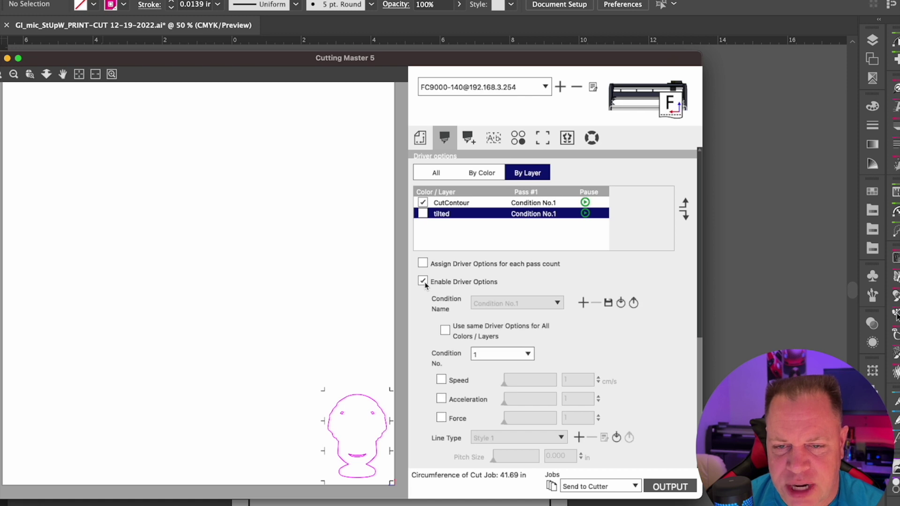
Include the tilted layer again, examine the condition number choices for both layers, and exclude the tilted layer once more.
{"action": "left_click", "coordinate": [450, 207]}
{"action": "left_click", "coordinate": [425, 216], "text": "shift"}
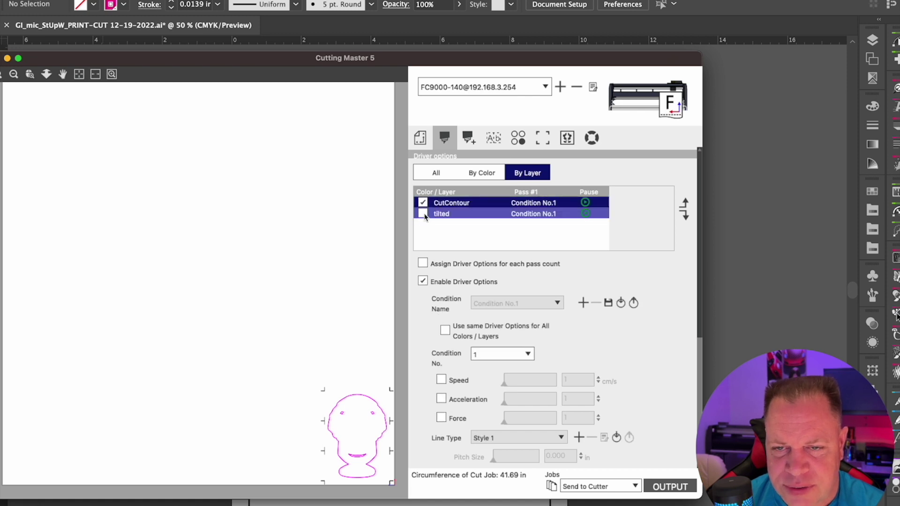
{"action": "left_click", "coordinate": [423, 215]}
{"action": "left_click", "coordinate": [474, 203]}
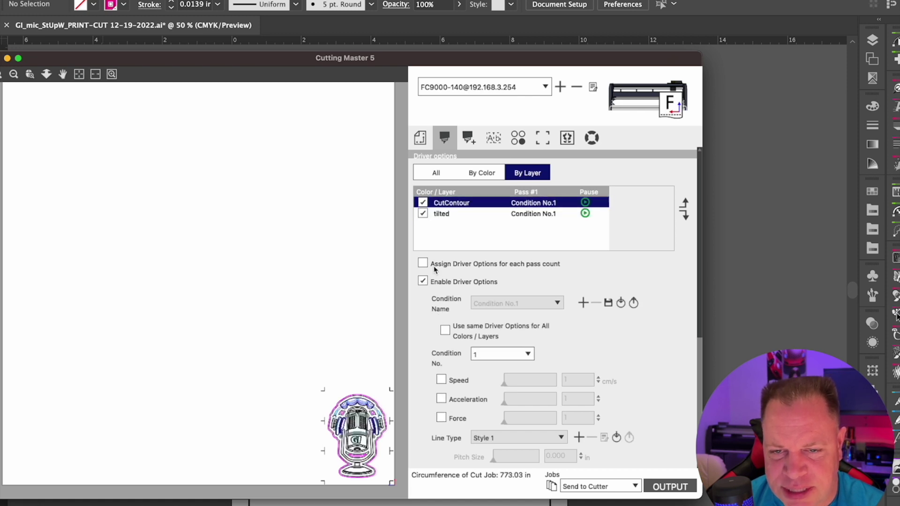
{"action": "left_click", "coordinate": [528, 355]}
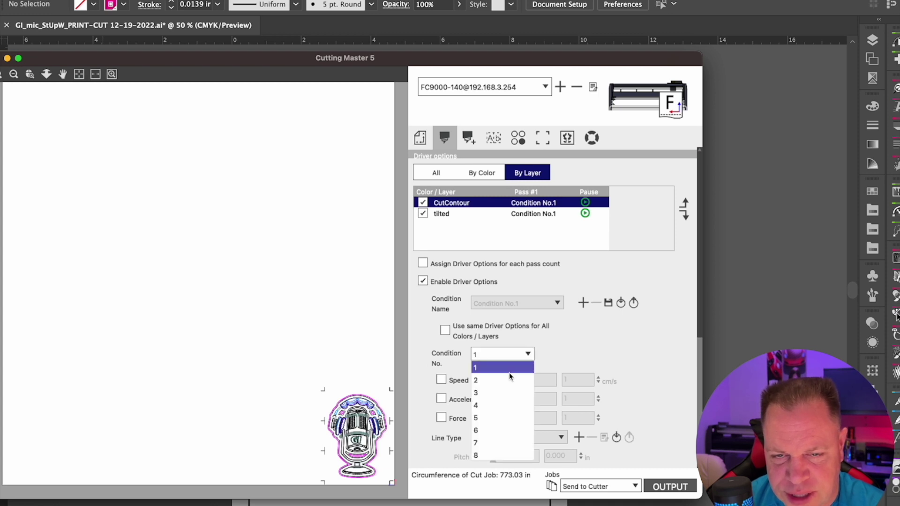
{"action": "left_click", "coordinate": [446, 216]}
{"action": "left_click", "coordinate": [527, 355]}
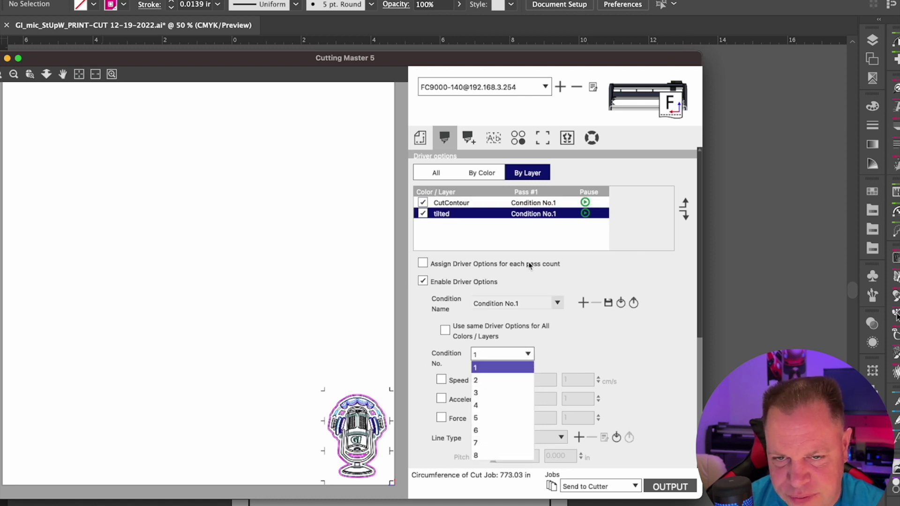
{"action": "left_click", "coordinate": [423, 214]}
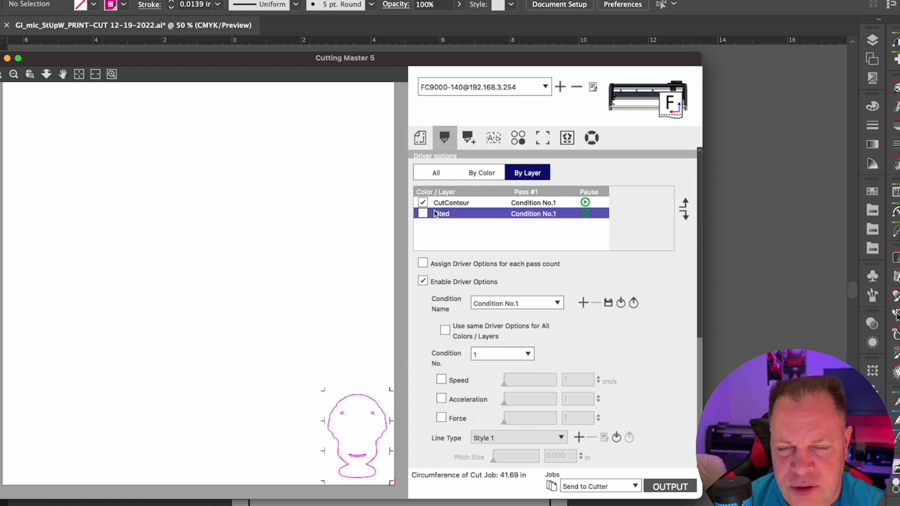
{"action": "left_click", "coordinate": [472, 206]}
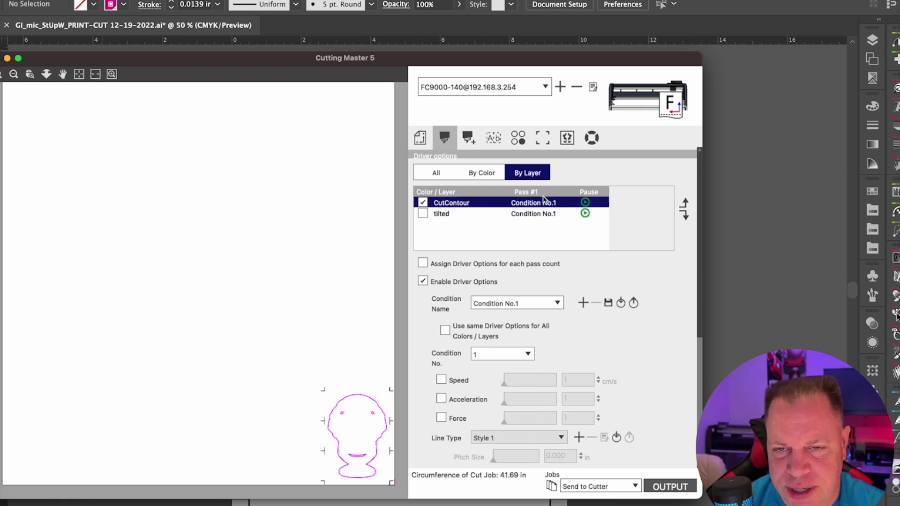
Enable Auto Weld for the contour and set the cutting order optimization to Restrict Media Movement.
{"action": "left_click", "coordinate": [467, 137]}
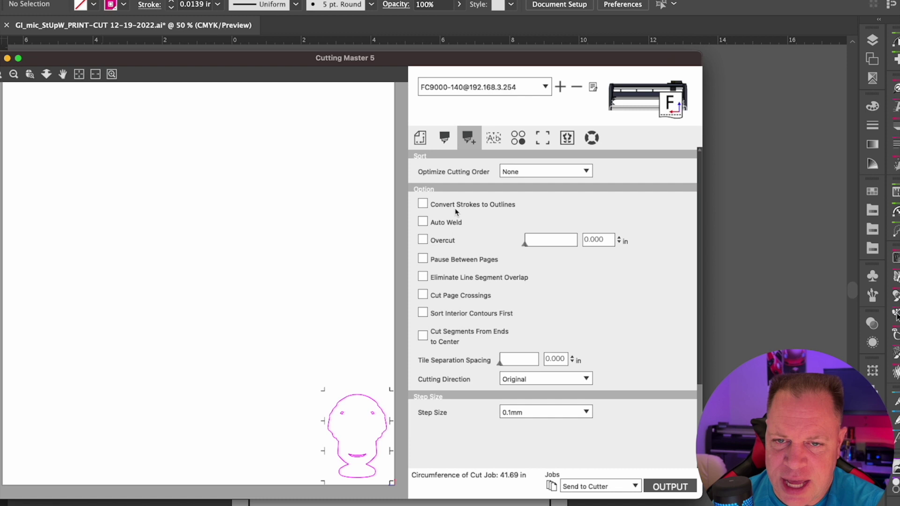
{"action": "left_click", "coordinate": [423, 223]}
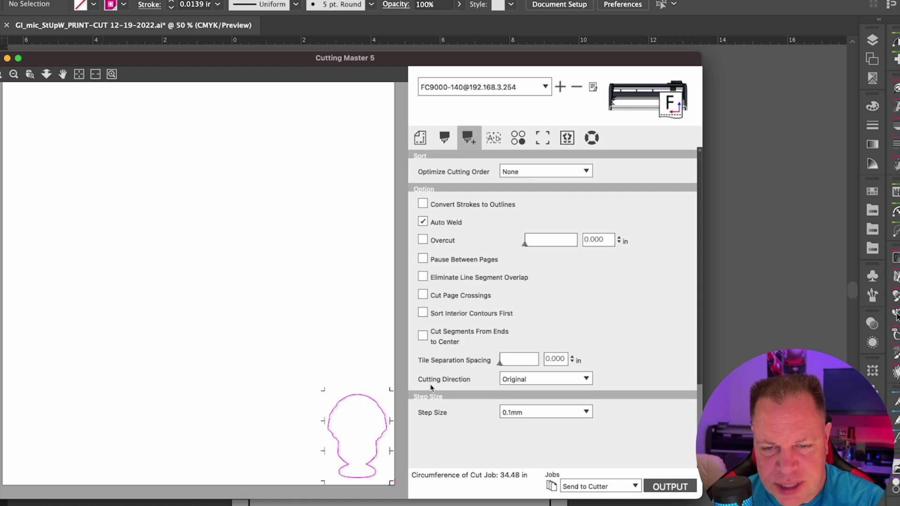
{"action": "left_click", "coordinate": [586, 379]}
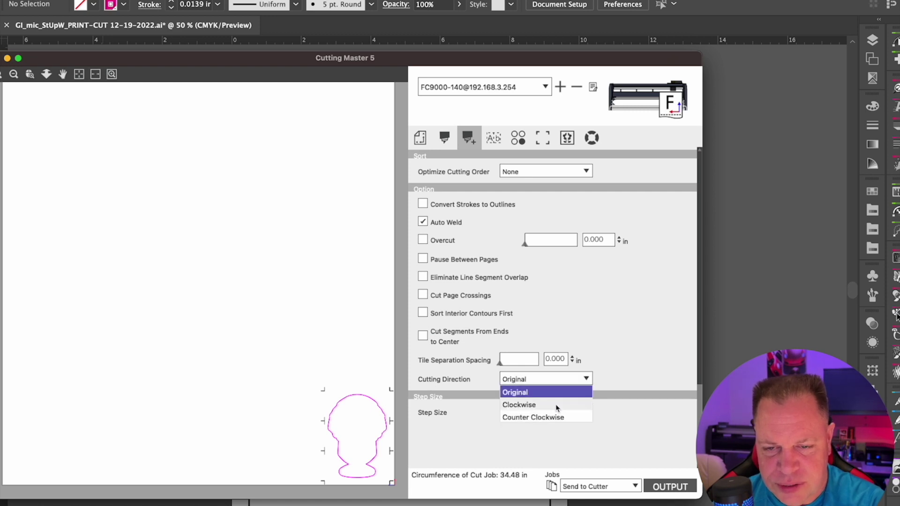
{"action": "left_click", "coordinate": [581, 379]}
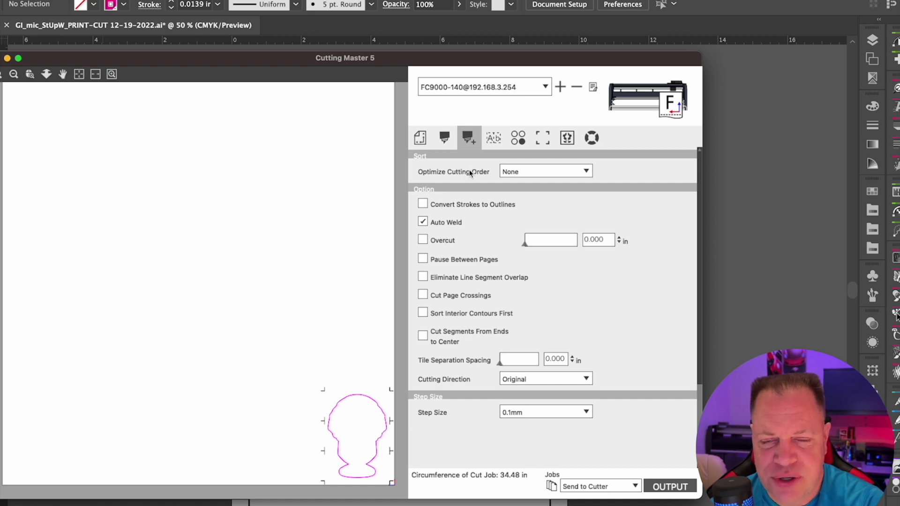
{"action": "left_click", "coordinate": [575, 175]}
{"action": "left_click", "coordinate": [581, 173]}
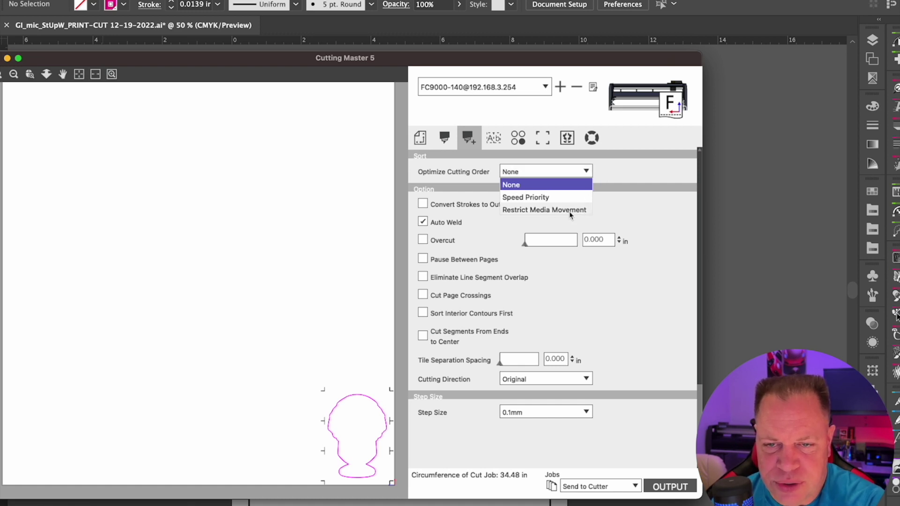
{"action": "left_click", "coordinate": [548, 214]}
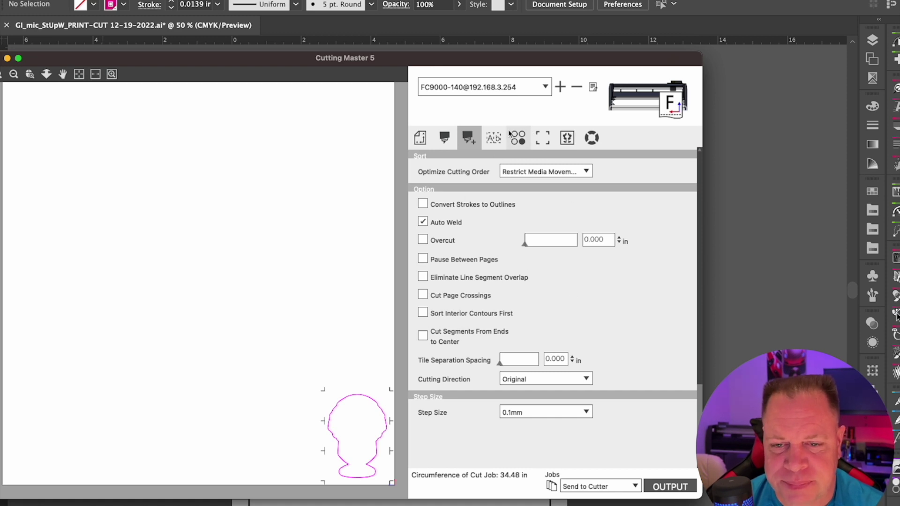
Examine the weed line, matrix copy, registration mark and plotter information settings, keeping Use Registration Marks enabled.
{"action": "left_click", "coordinate": [495, 139]}
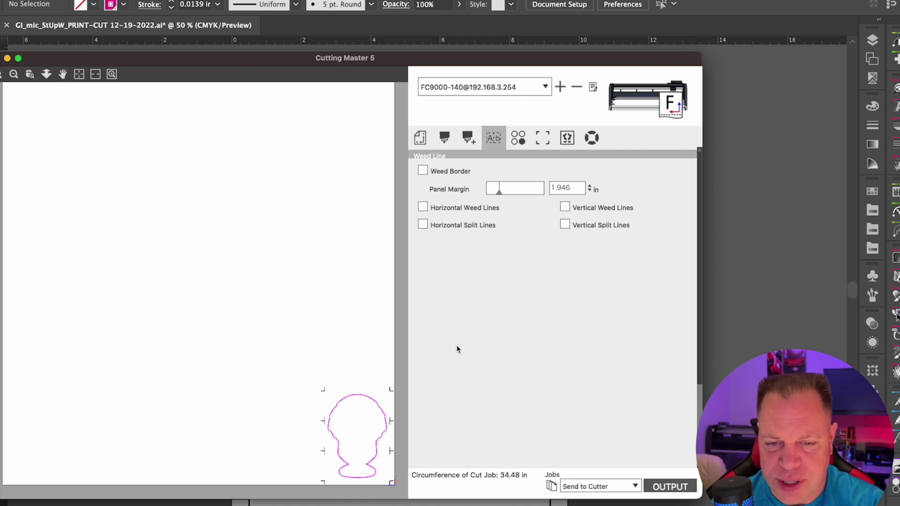
{"action": "left_click", "coordinate": [519, 138]}
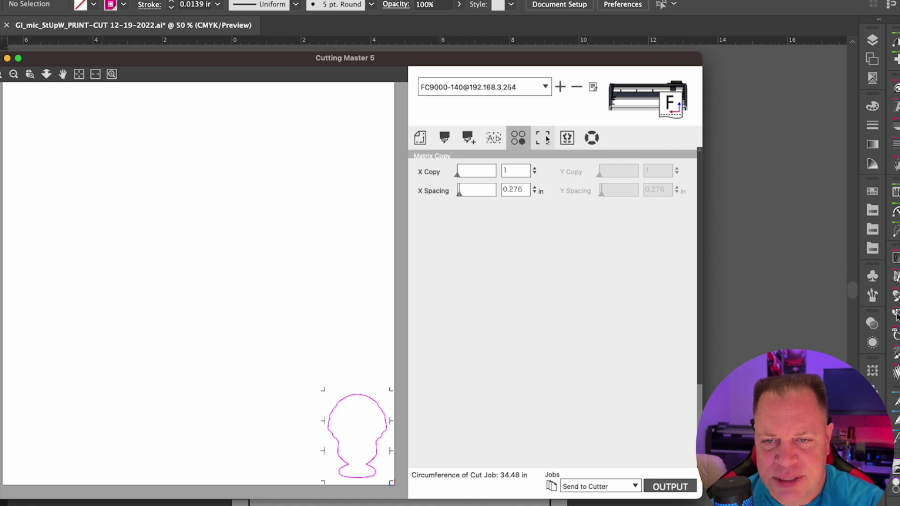
{"action": "left_click", "coordinate": [542, 138]}
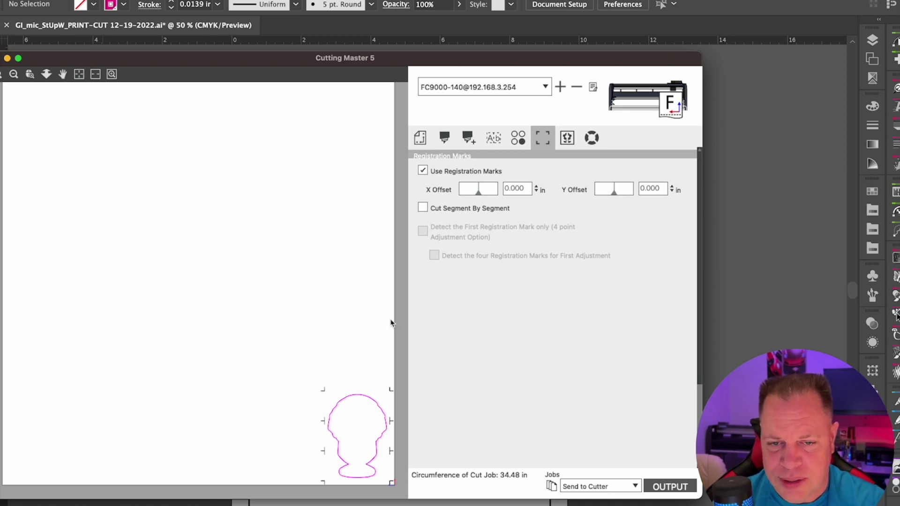
{"action": "left_click", "coordinate": [424, 171]}
{"action": "left_click", "coordinate": [424, 171]}
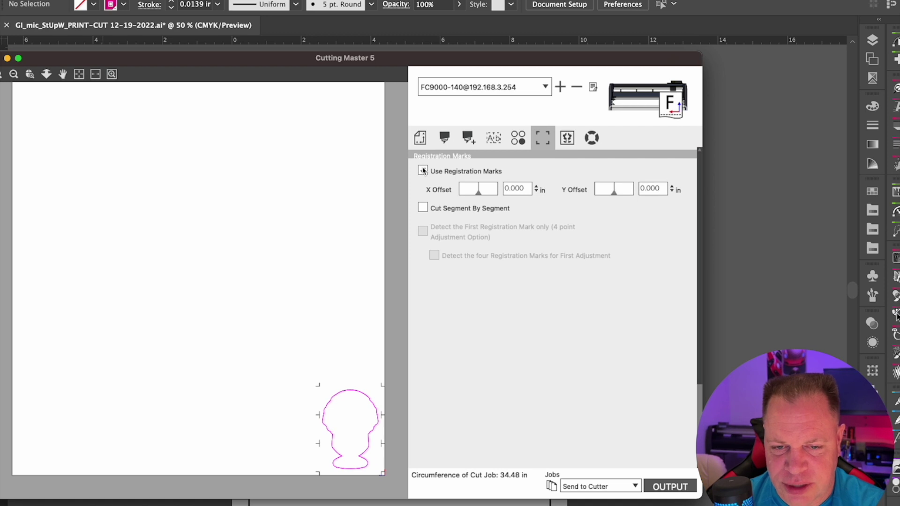
{"action": "left_click", "coordinate": [424, 170]}
{"action": "left_click", "coordinate": [424, 171]}
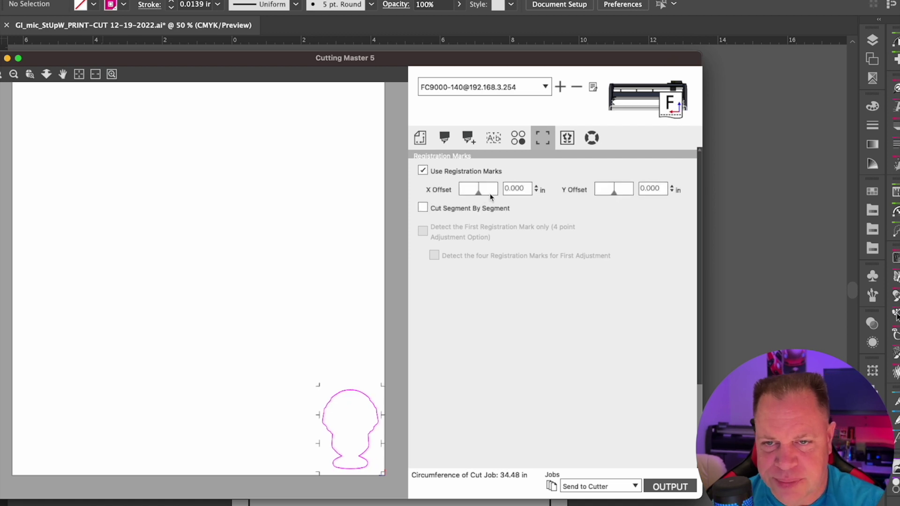
{"action": "left_click", "coordinate": [567, 137]}
{"action": "left_click", "coordinate": [592, 138]}
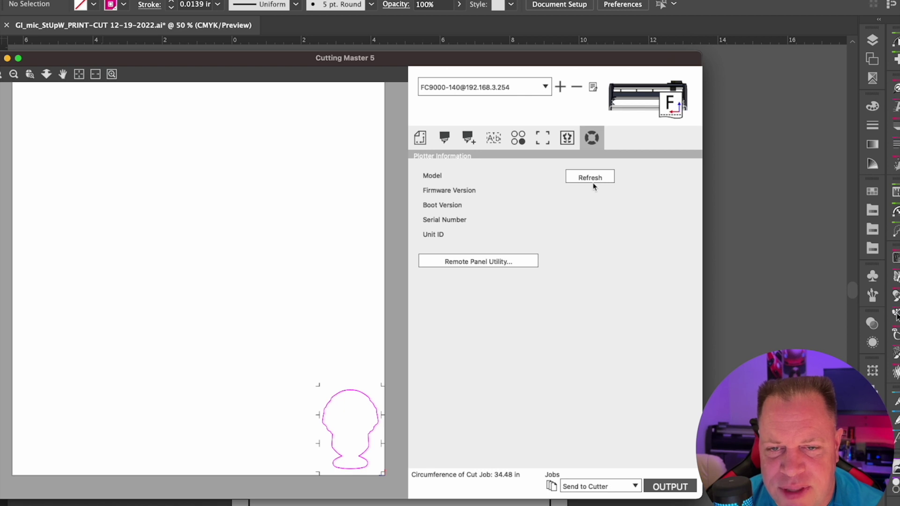
{"action": "left_click", "coordinate": [459, 263]}
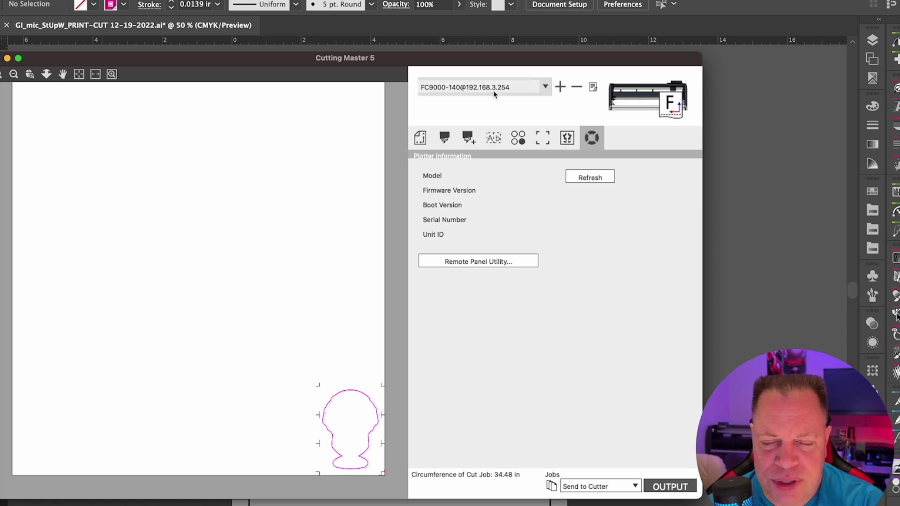
Check the configured cutters and look through the cutter models available for adding a new one.
{"action": "left_click", "coordinate": [528, 88]}
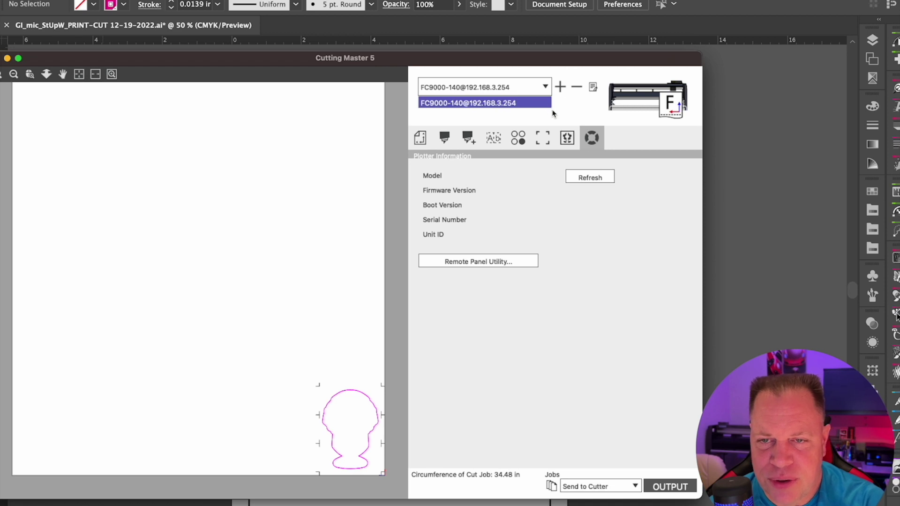
{"action": "left_click", "coordinate": [561, 87]}
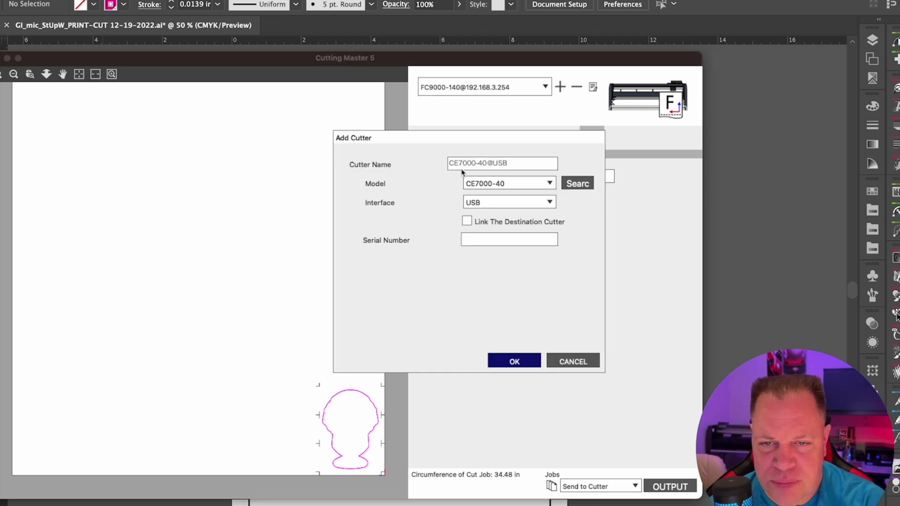
{"action": "left_click", "coordinate": [547, 186]}
{"action": "scroll", "coordinate": [525, 318], "scroll_direction": "down", "scroll_amount": 5}
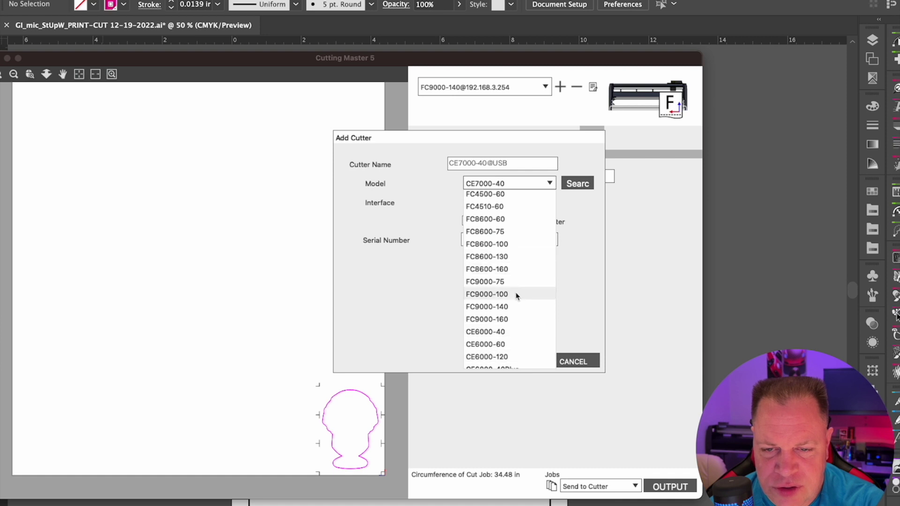
{"action": "scroll", "coordinate": [517, 296], "scroll_direction": "down", "scroll_amount": 3}
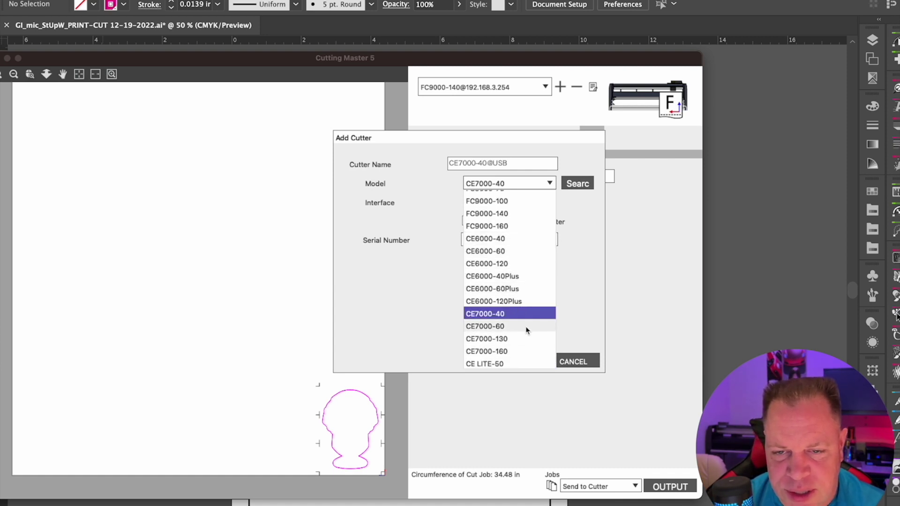
{"action": "scroll", "coordinate": [532, 309], "scroll_direction": "up", "scroll_amount": 8}
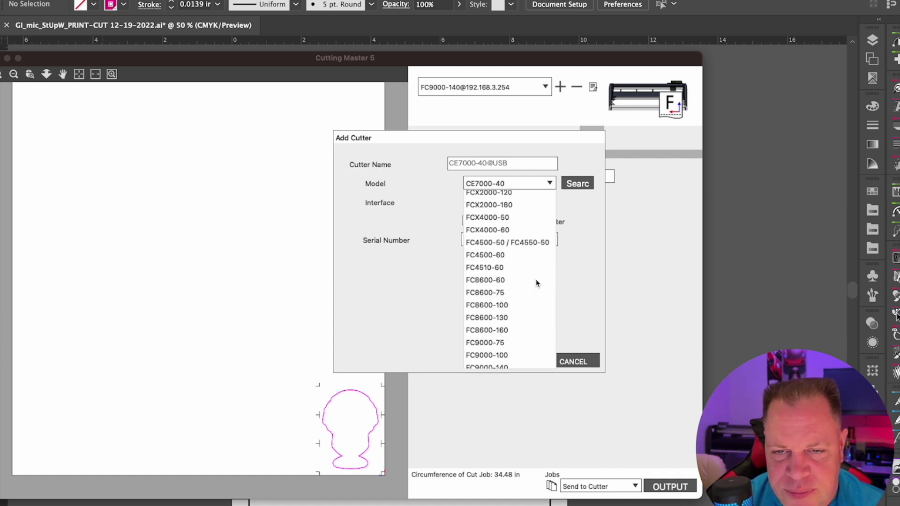
{"action": "left_click", "coordinate": [575, 155]}
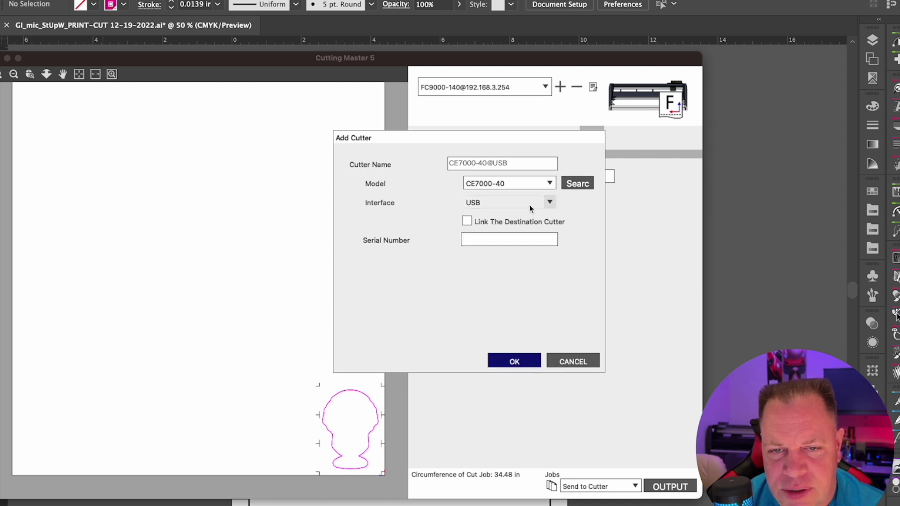
Examine the interface choices for the new cutter and add the CE7000-40 with the USB interface.
{"action": "left_click", "coordinate": [551, 202]}
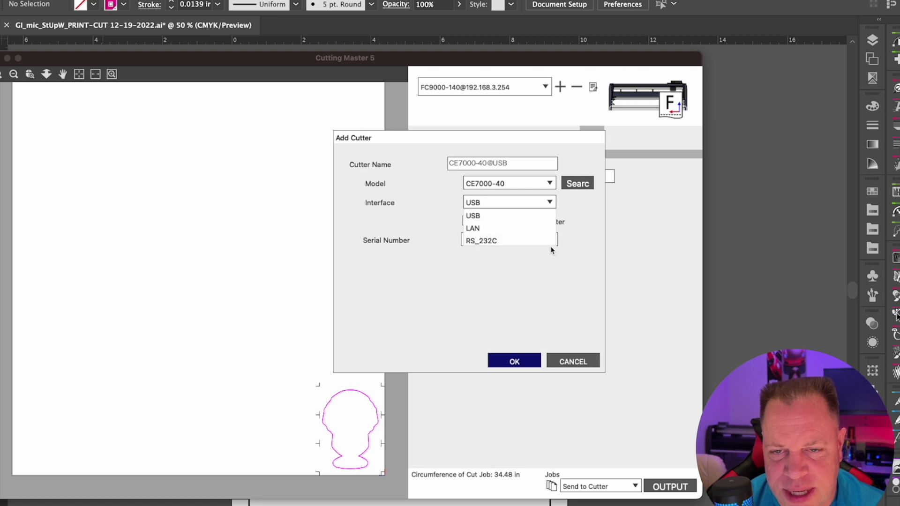
{"action": "left_click", "coordinate": [578, 241]}
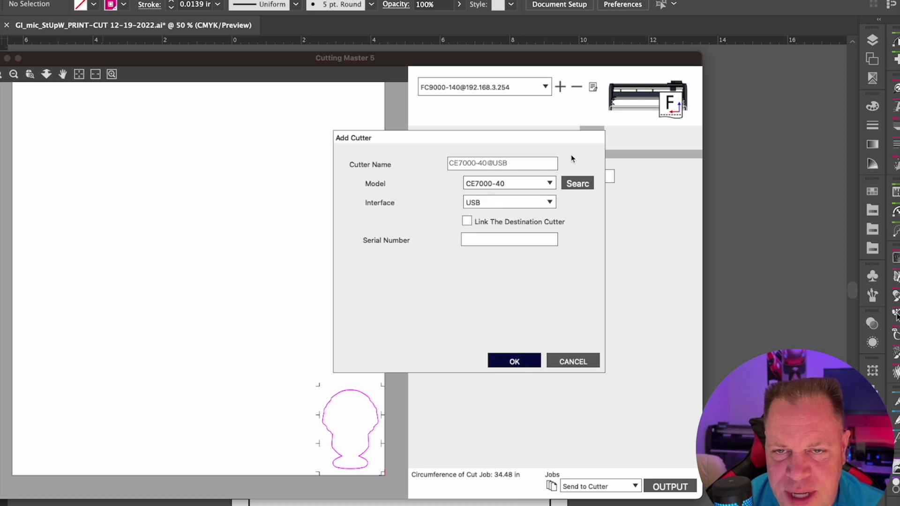
{"action": "left_click", "coordinate": [514, 361]}
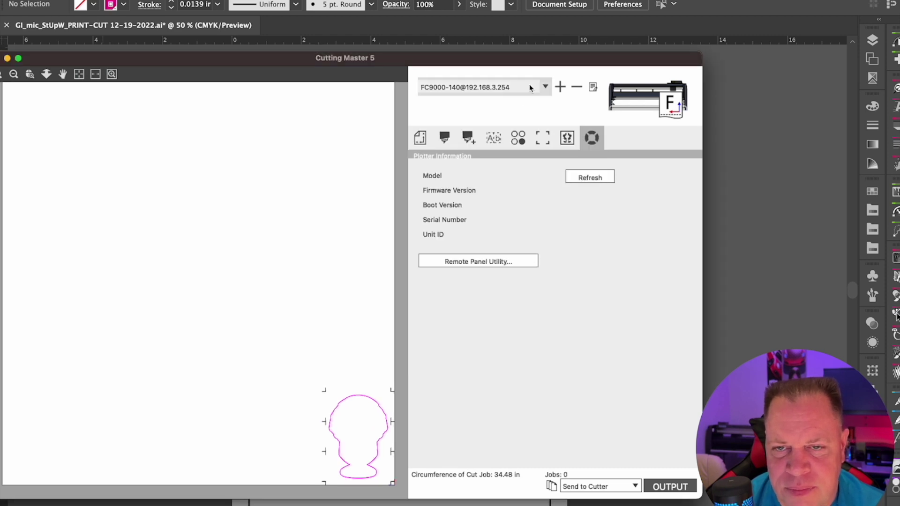
Check the configured cutters, keep the FC9000-140 selected, and output the contour-cut job.
{"action": "left_click", "coordinate": [546, 87]}
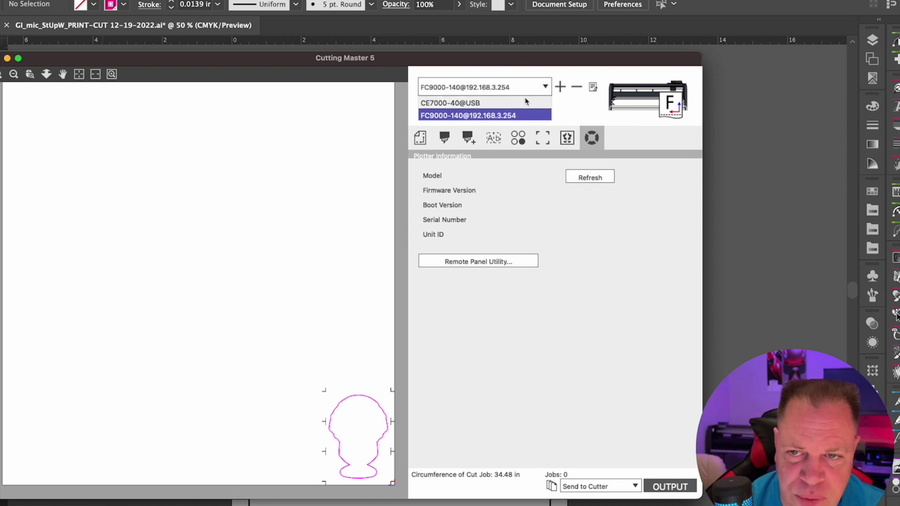
{"action": "left_click", "coordinate": [571, 106]}
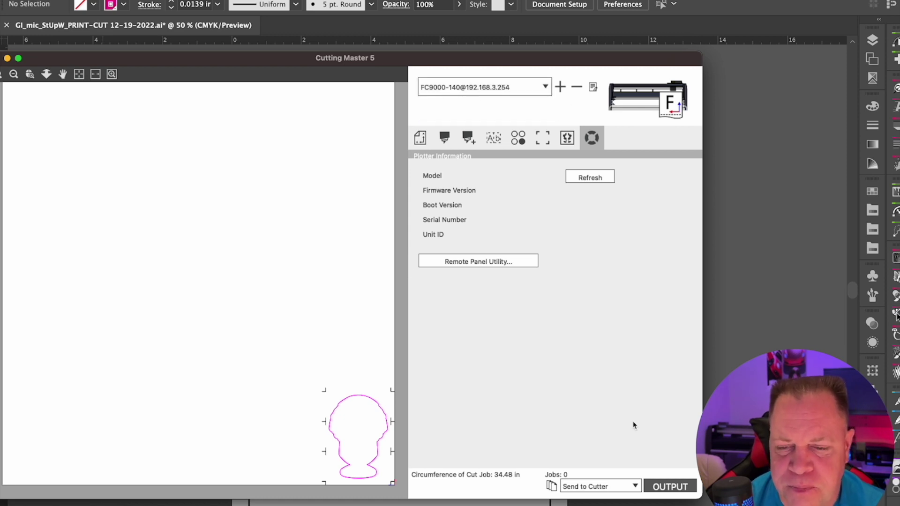
{"action": "left_click", "coordinate": [681, 489]}
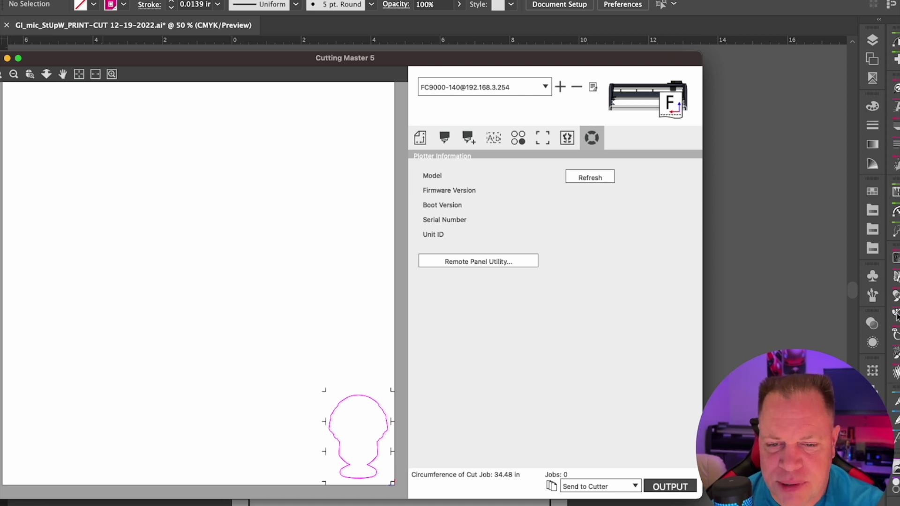
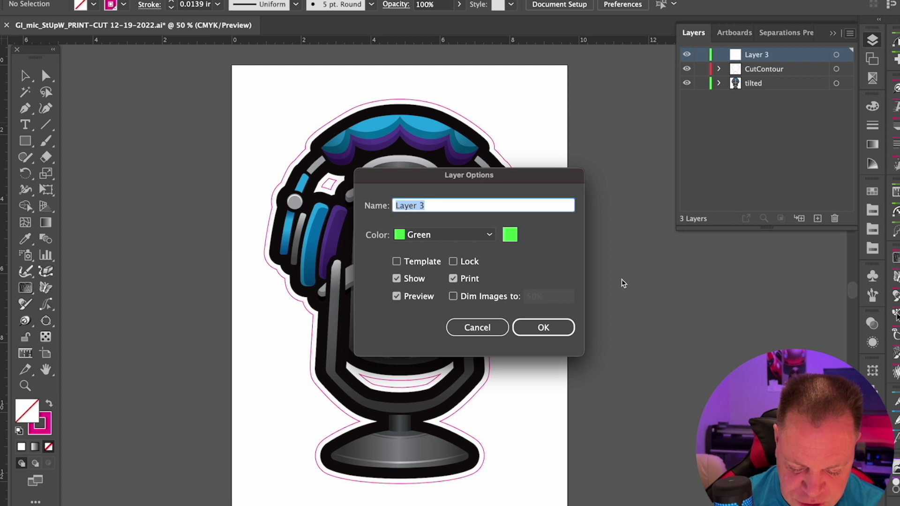
Name the new layer CutBox and move it beneath the tilted layer.
{"action": "type", "text": "CutBox"}
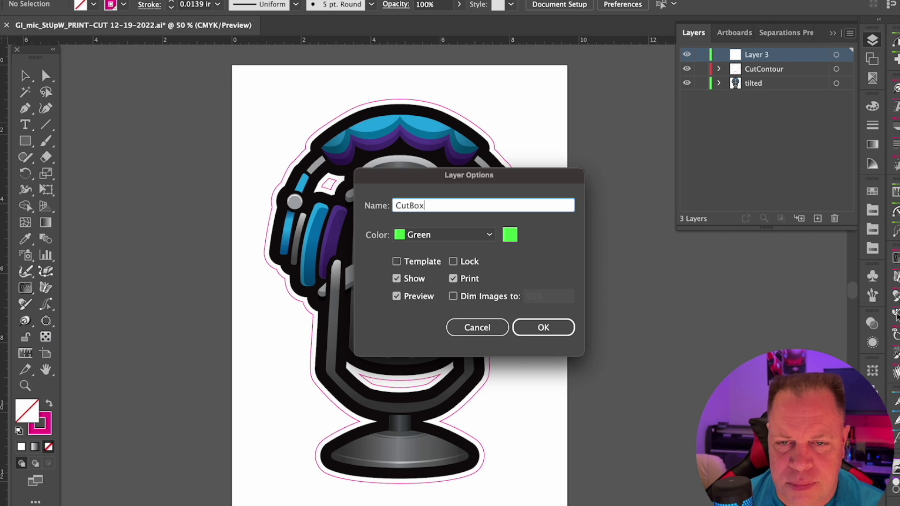
{"action": "key", "text": "Return"}
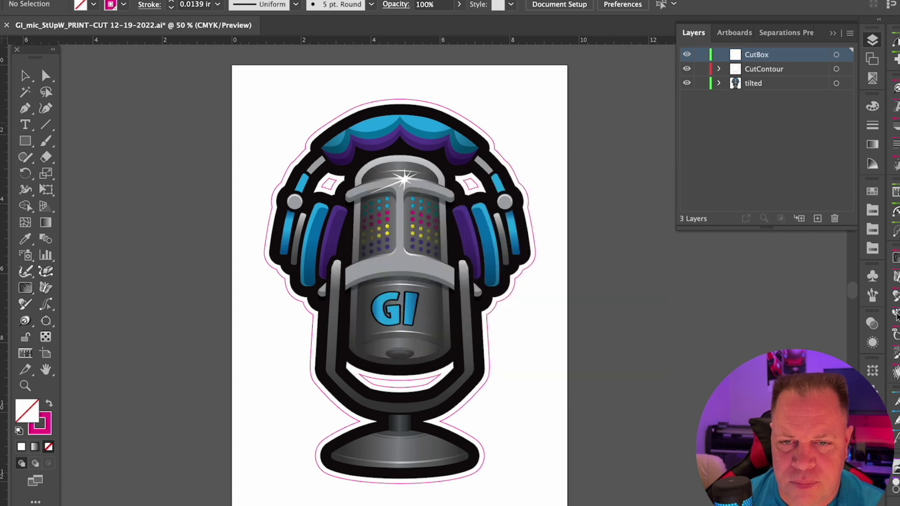
{"action": "left_click_drag", "start_coordinate": [769, 89], "coordinate": [768, 103]}
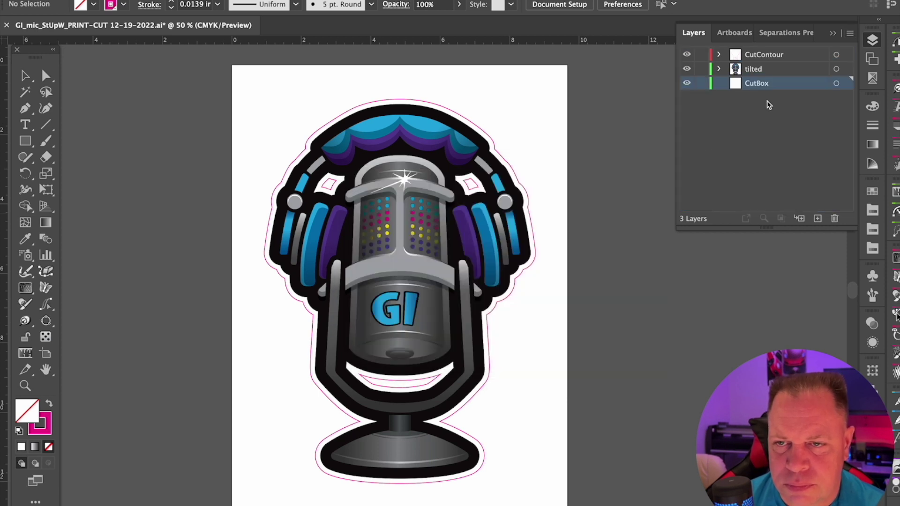
Draw a rectangle without fill or stroke on the CutBox layer, spanning from the headband's upper part to just above the microphone's base.
{"action": "left_click", "coordinate": [25, 141]}
{"action": "left_click_drag", "start_coordinate": [304, 131], "coordinate": [491, 400]}
{"action": "key", "text": "v"}
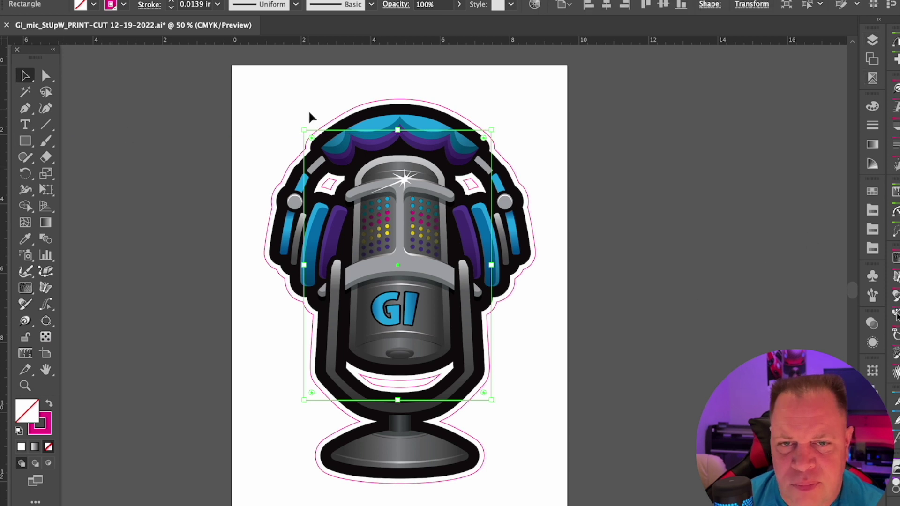
{"action": "left_click_drag", "start_coordinate": [399, 130], "coordinate": [399, 116]}
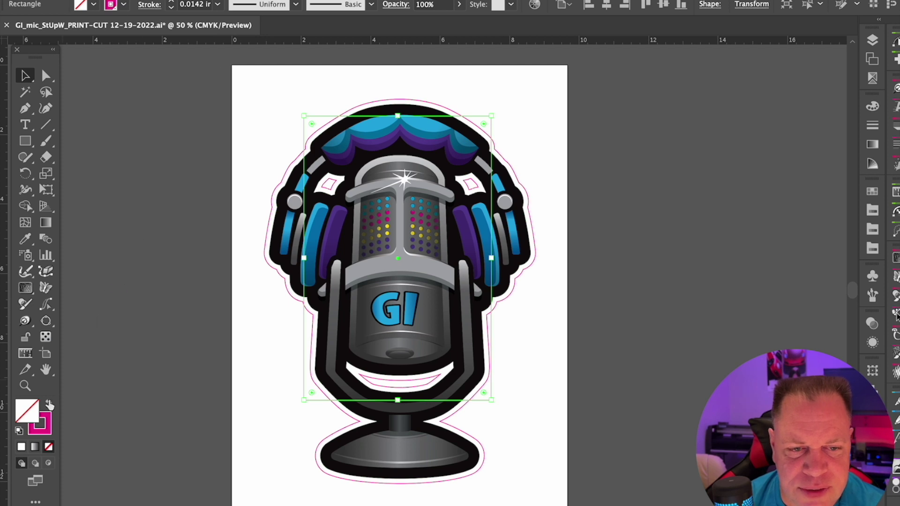
{"action": "left_click", "coordinate": [47, 417]}
{"action": "left_click", "coordinate": [49, 447]}
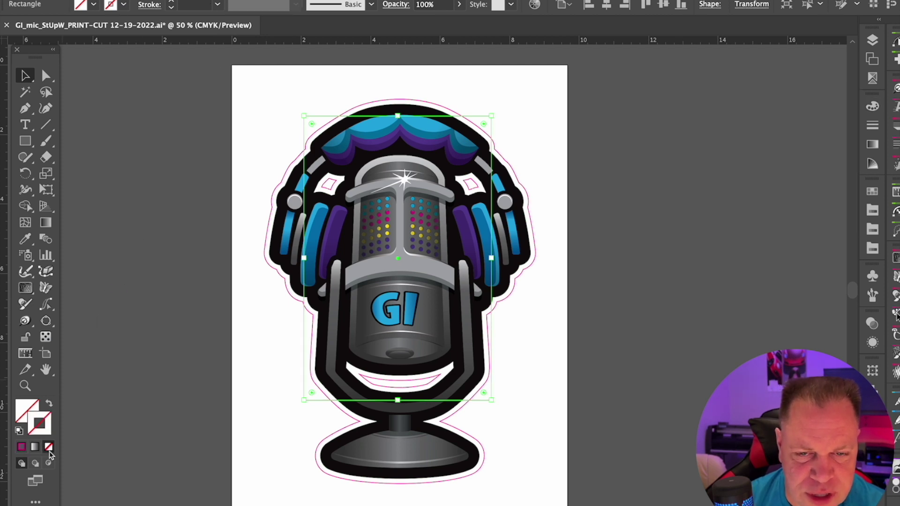
Hide the tilted and CutContour layers, leaving only CutBox visible.
{"action": "left_click", "coordinate": [875, 42]}
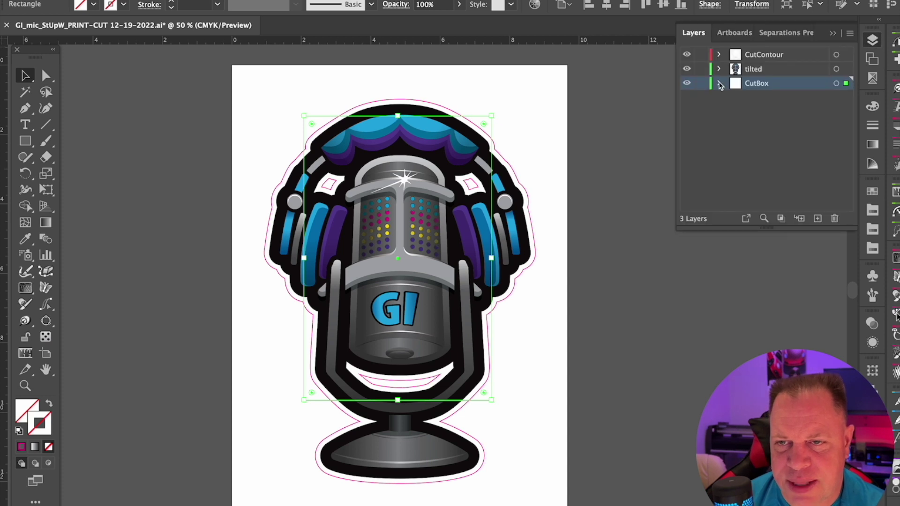
{"action": "left_click", "coordinate": [687, 69]}
{"action": "left_click", "coordinate": [687, 55]}
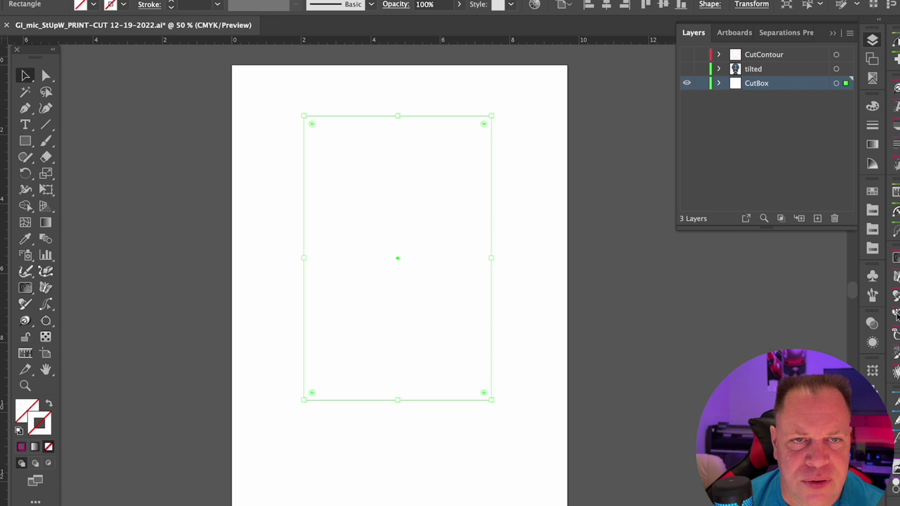
Add Graphtec 4pointsType2 registration marks around the selected rectangle with Relative to Page turned off, and deselect it.
{"action": "left_click", "coordinate": [77, 0]}
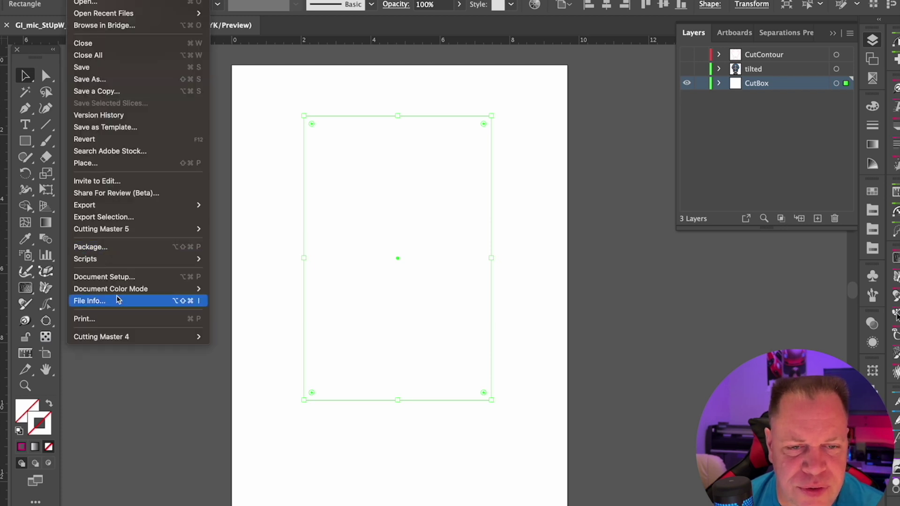
{"action": "mouse_move", "coordinate": [115, 231]}
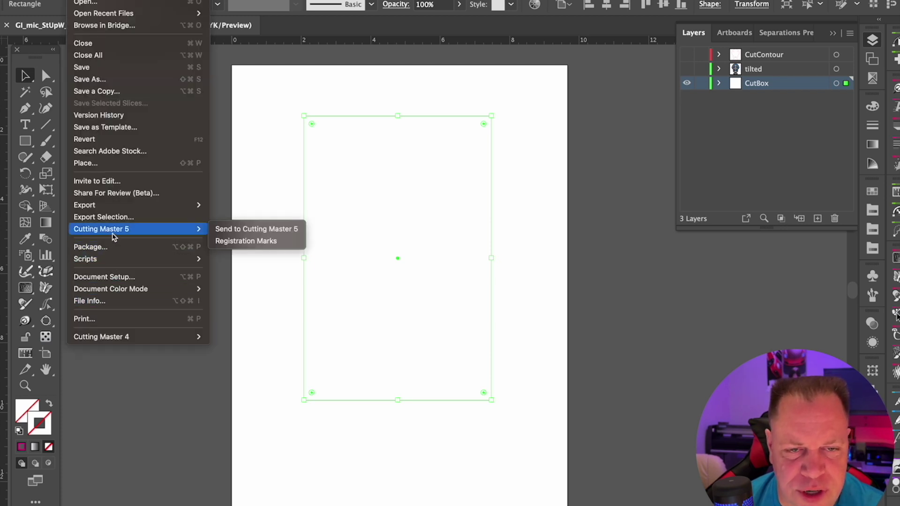
{"action": "left_click", "coordinate": [234, 241]}
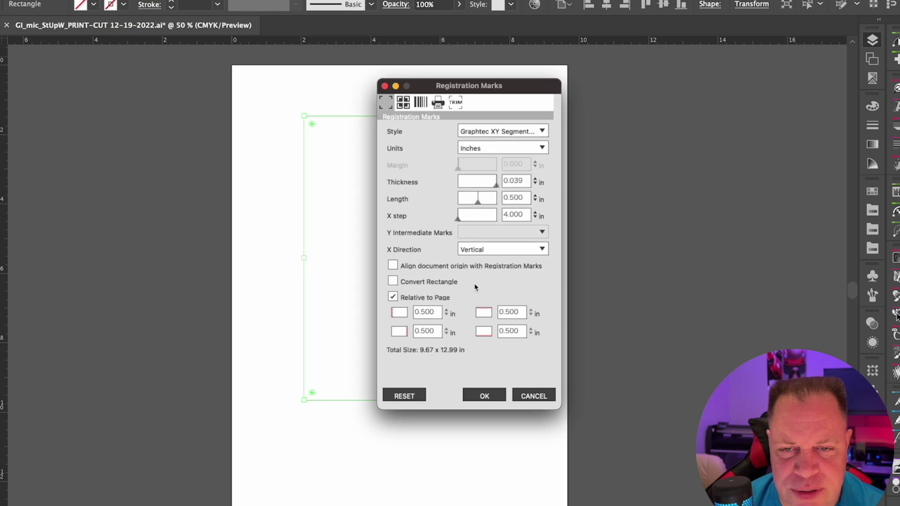
{"action": "left_click", "coordinate": [541, 131]}
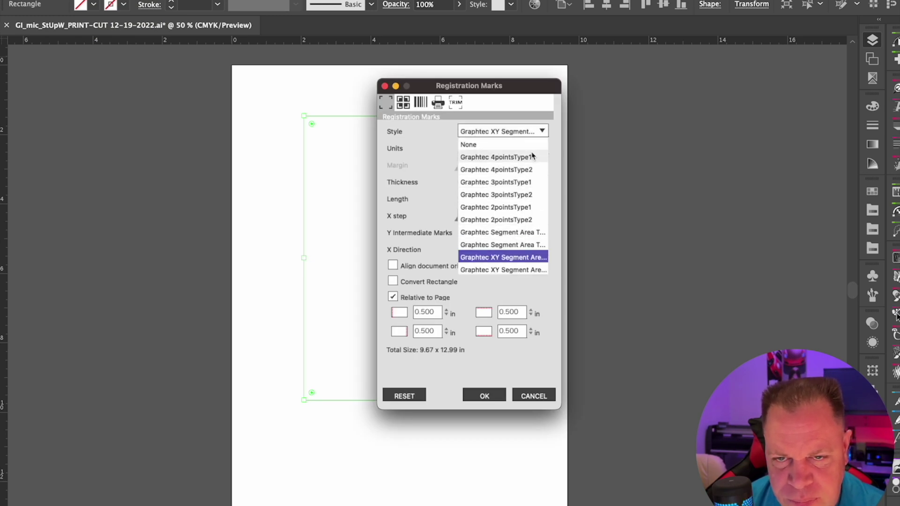
{"action": "left_click", "coordinate": [523, 170]}
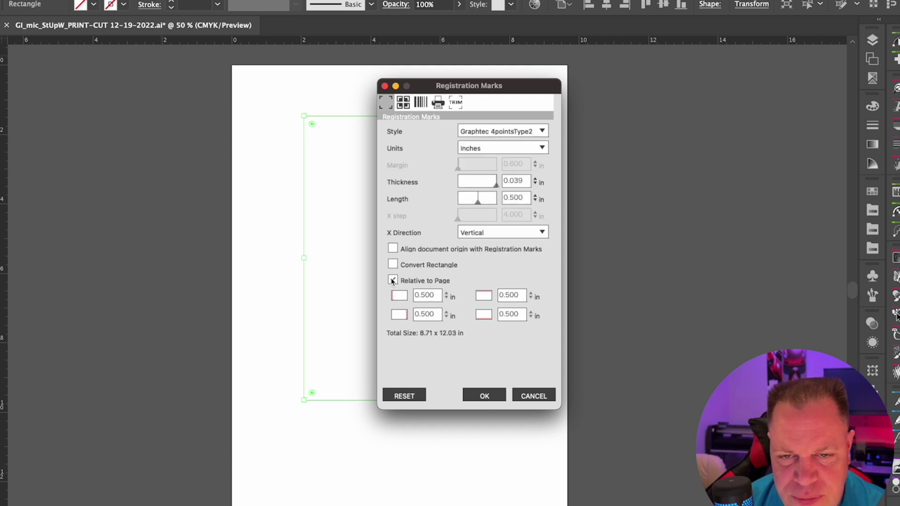
{"action": "left_click", "coordinate": [486, 397]}
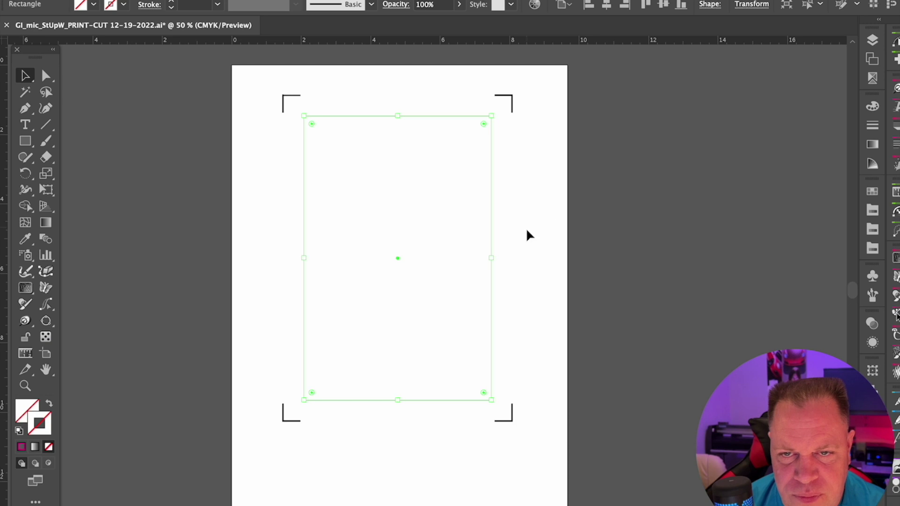
{"action": "left_click", "coordinate": [547, 207]}
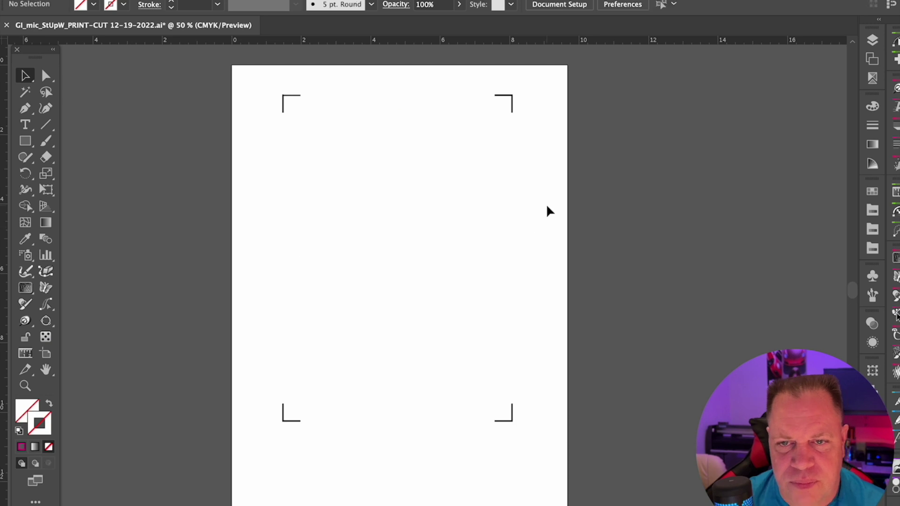
Show the CutContour and tilted layers again.
{"action": "left_click", "coordinate": [873, 40]}
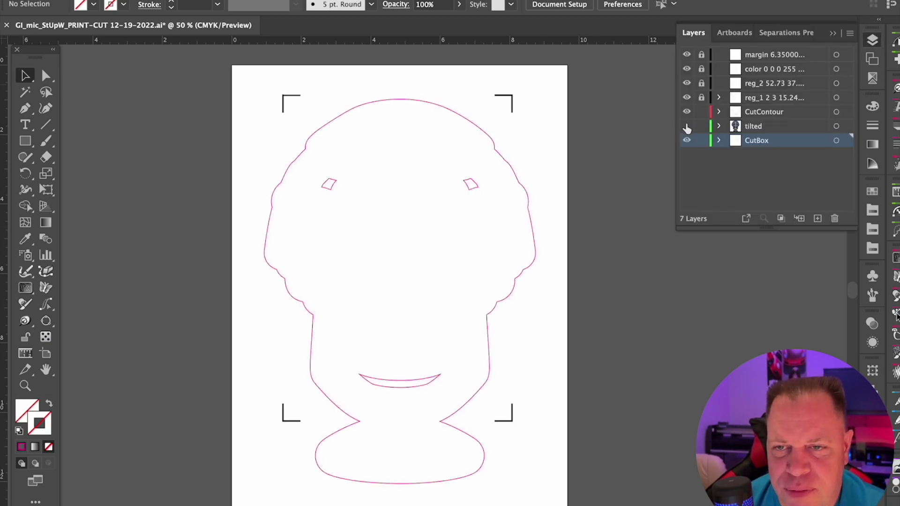
{"action": "left_click", "coordinate": [687, 127]}
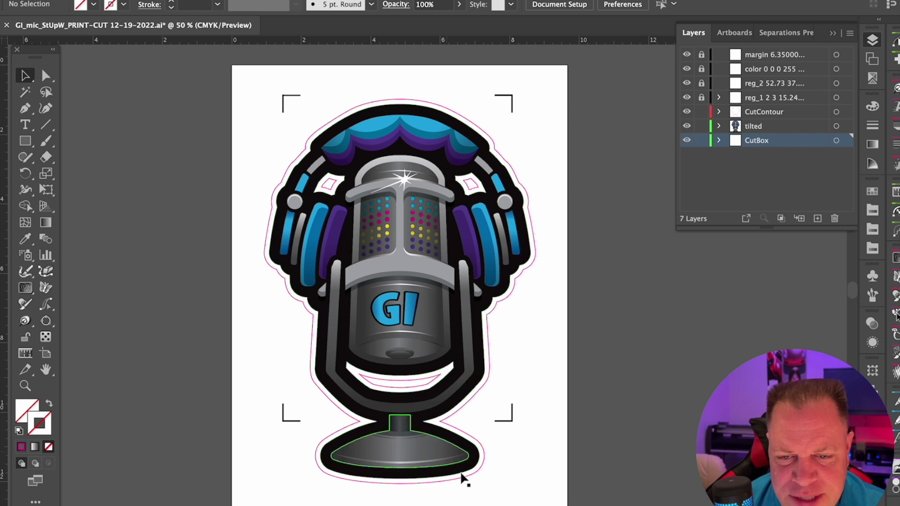